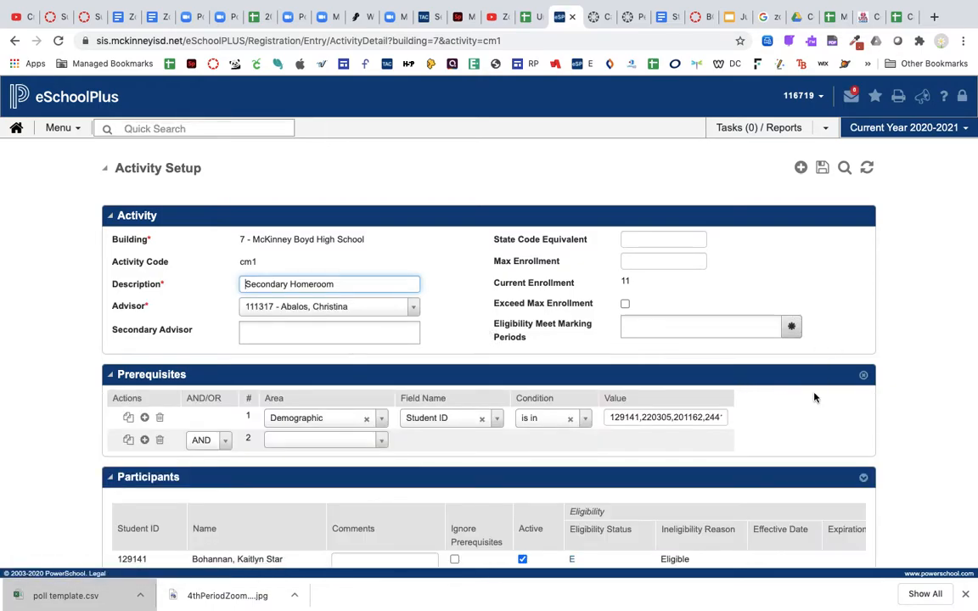
Mark the first three participants of the Secondary Homeroom activity for deletion and clear those marks again
scroll(785, 447, down, 3)
scroll(786, 447, up, 3)
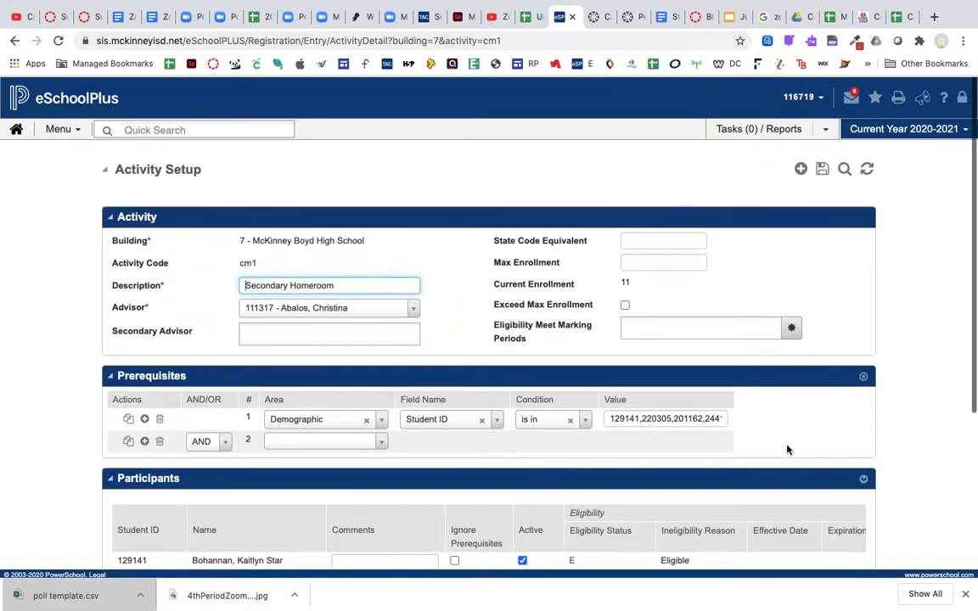
scroll(816, 448, down, 3)
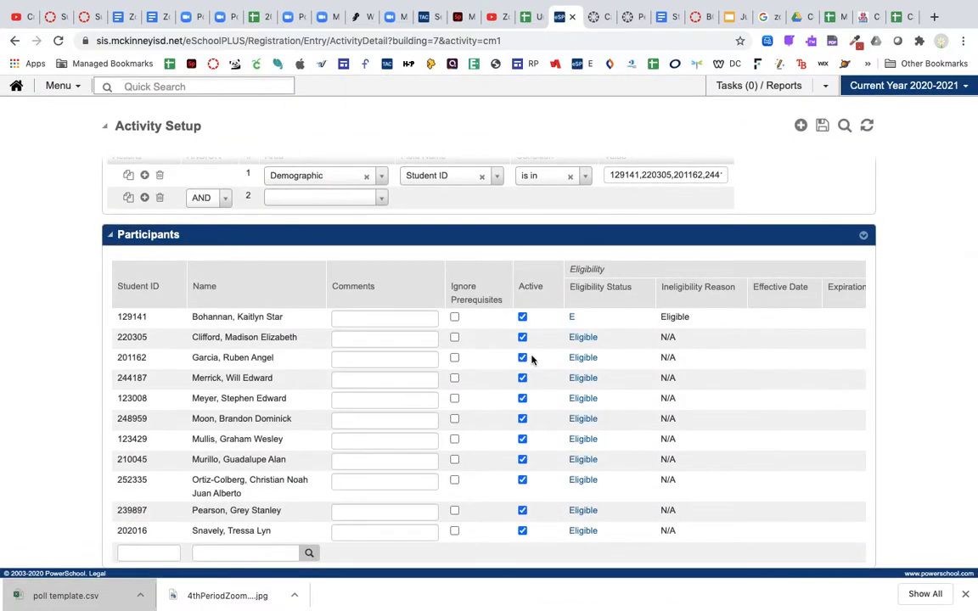
scroll(756, 376, right, 2)
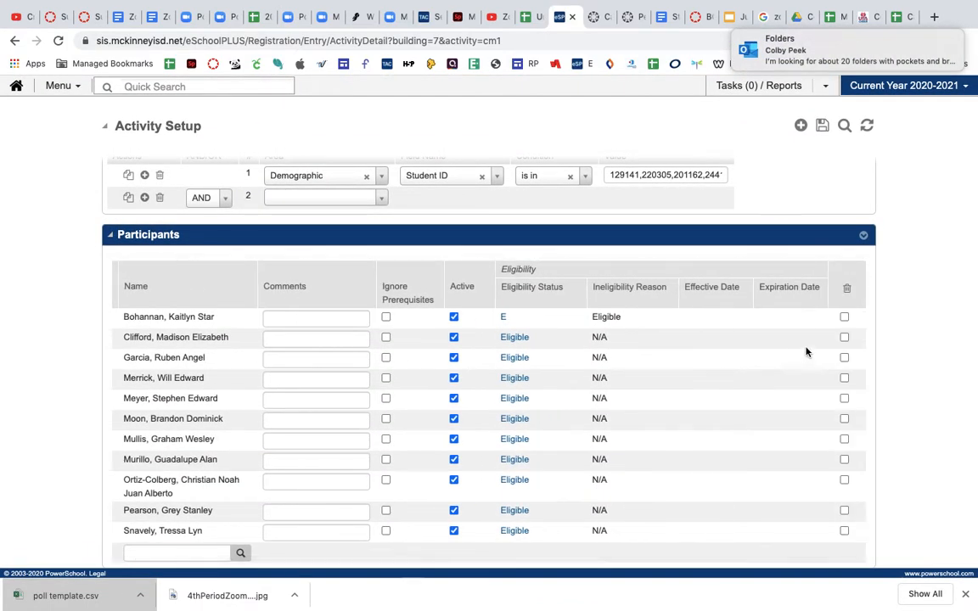
click(843, 316)
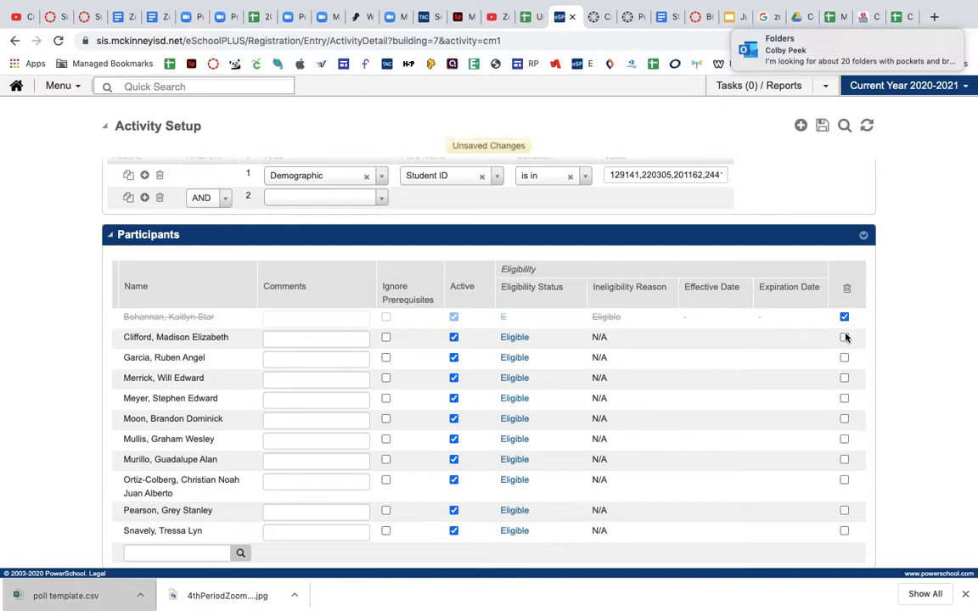
click(843, 337)
click(844, 358)
click(844, 337)
click(844, 358)
click(844, 317)
Mark every participant in the Secondary Homeroom activity for deletion one by one
scroll(899, 298, up, 3)
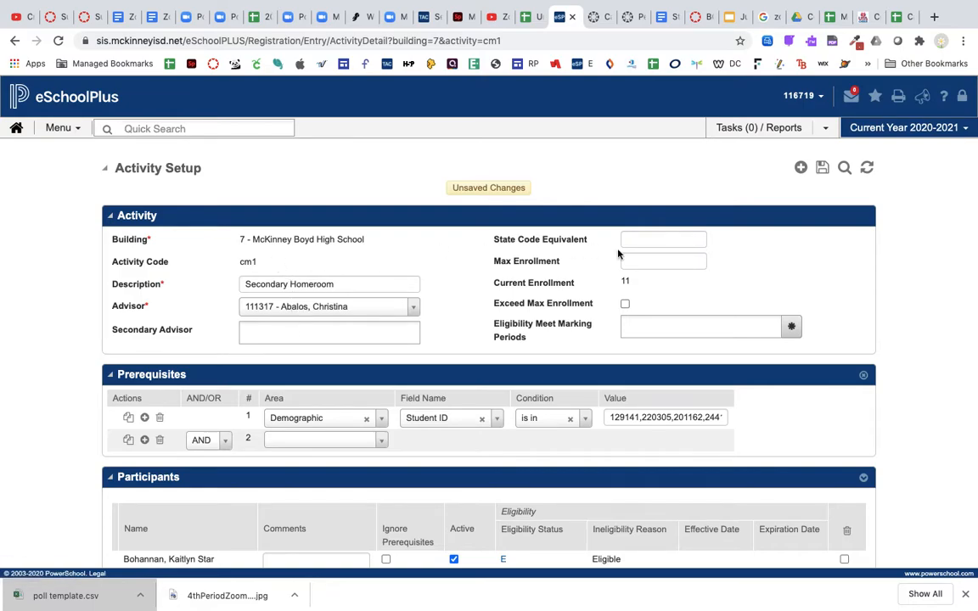
scroll(666, 264, up, 1)
scroll(490, 287, up, 1)
scroll(456, 363, down, 5)
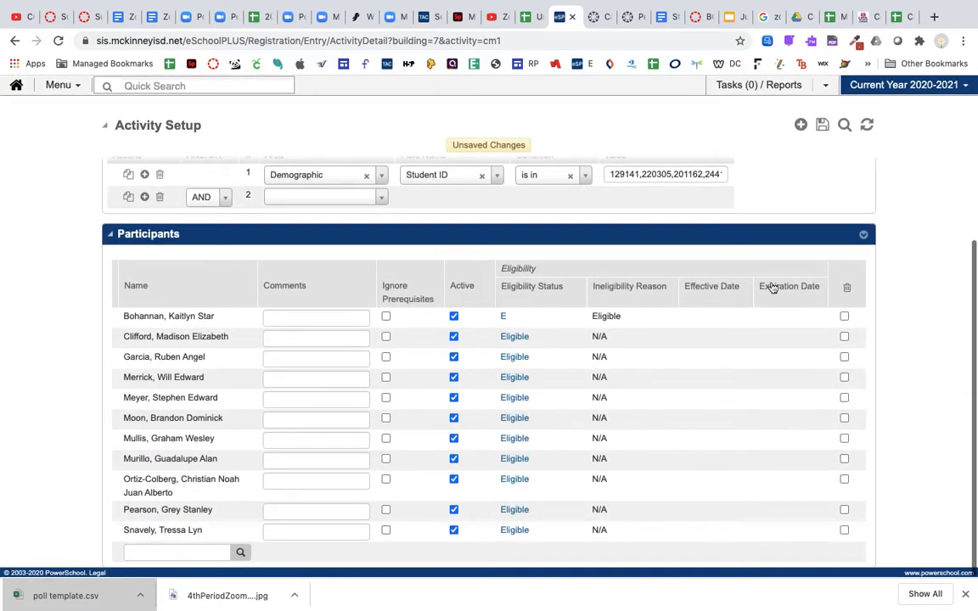
click(844, 316)
click(845, 337)
click(845, 357)
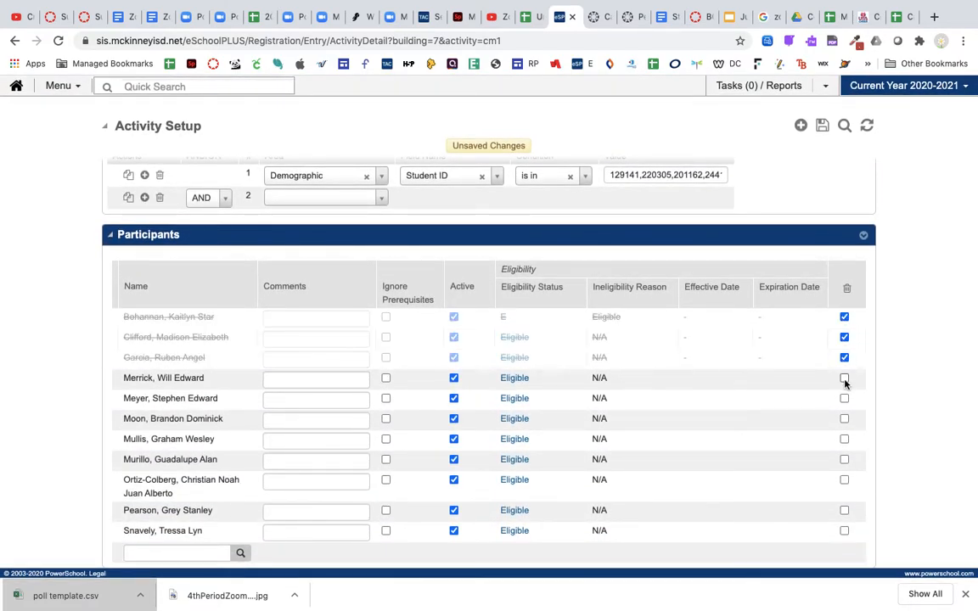
click(844, 378)
click(845, 398)
click(845, 420)
click(845, 439)
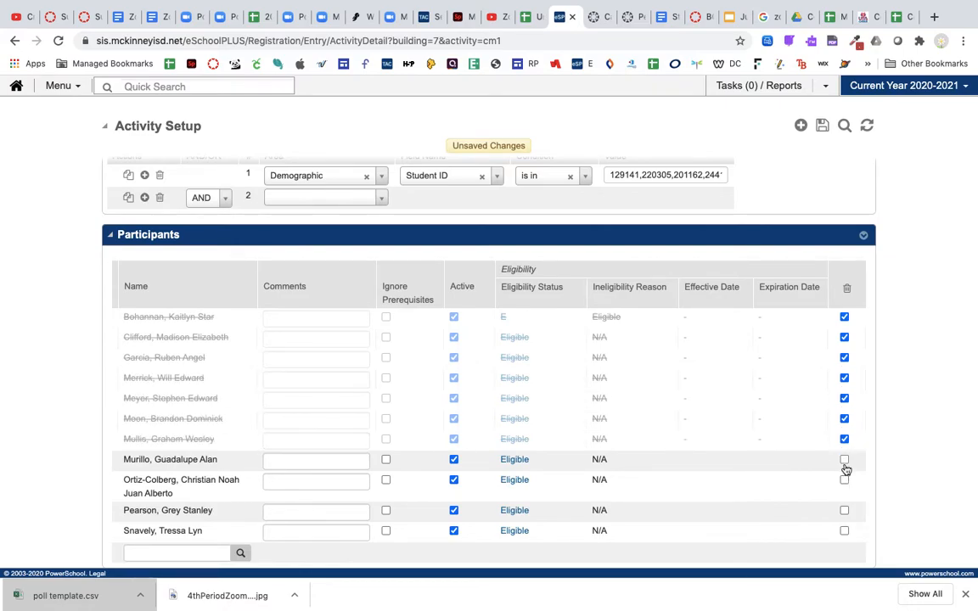
click(844, 460)
click(844, 480)
click(844, 510)
click(845, 530)
Toggle the deletion marks for the whole participant list at once until no participant is marked
scroll(854, 432, up, 2)
scroll(854, 431, up, 5)
scroll(854, 431, down, 3)
scroll(854, 431, up, 1)
scroll(853, 431, up, 2)
scroll(854, 430, down, 5)
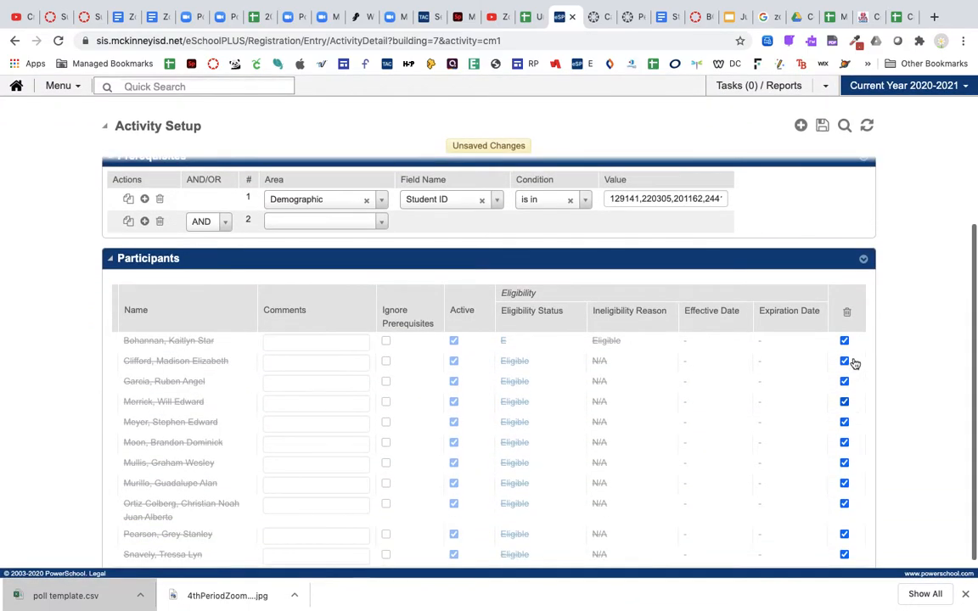
click(847, 313)
click(847, 312)
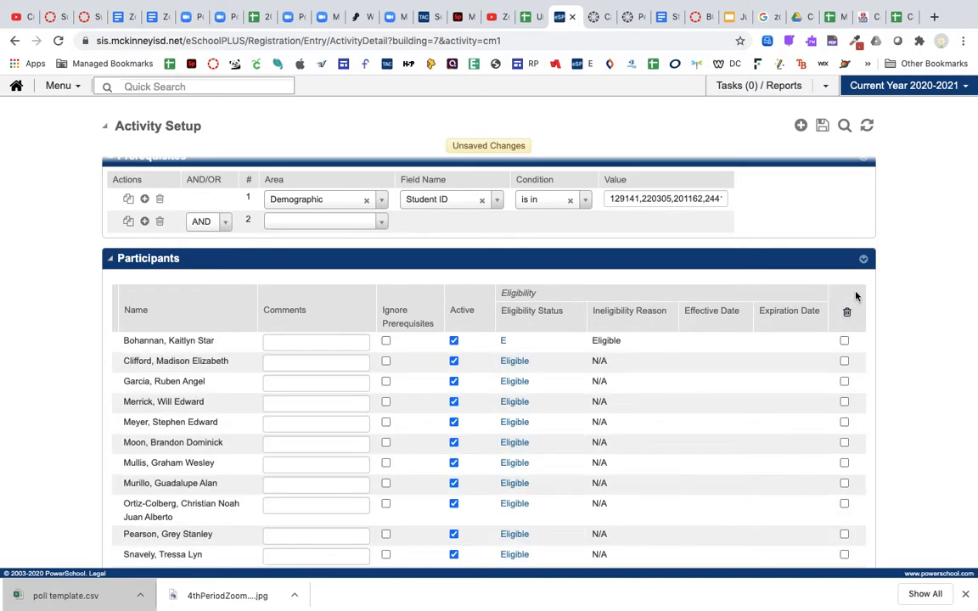
Examine the display options available for the activity's Participants section
scroll(907, 296, up, 3)
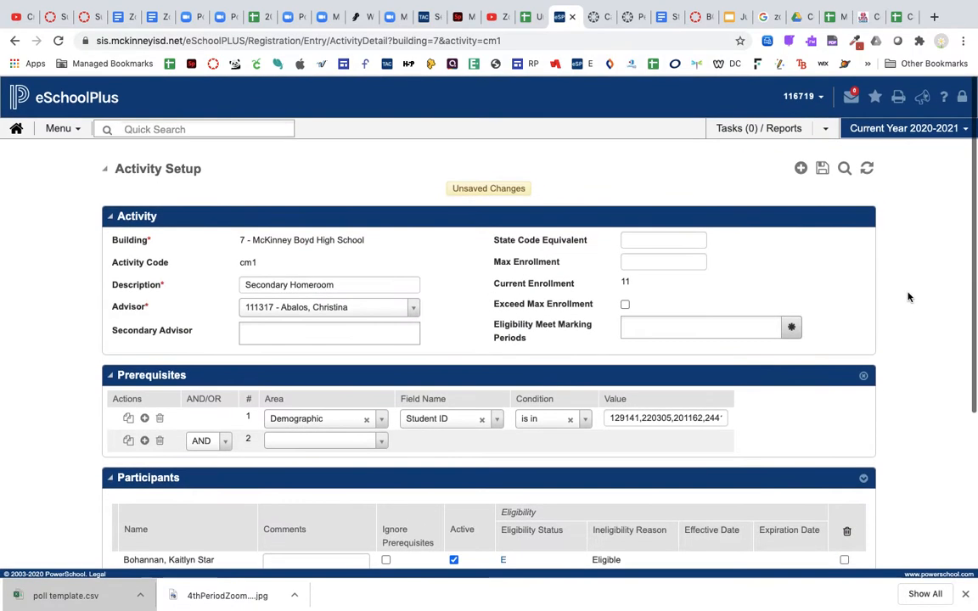
scroll(907, 296, down, 4)
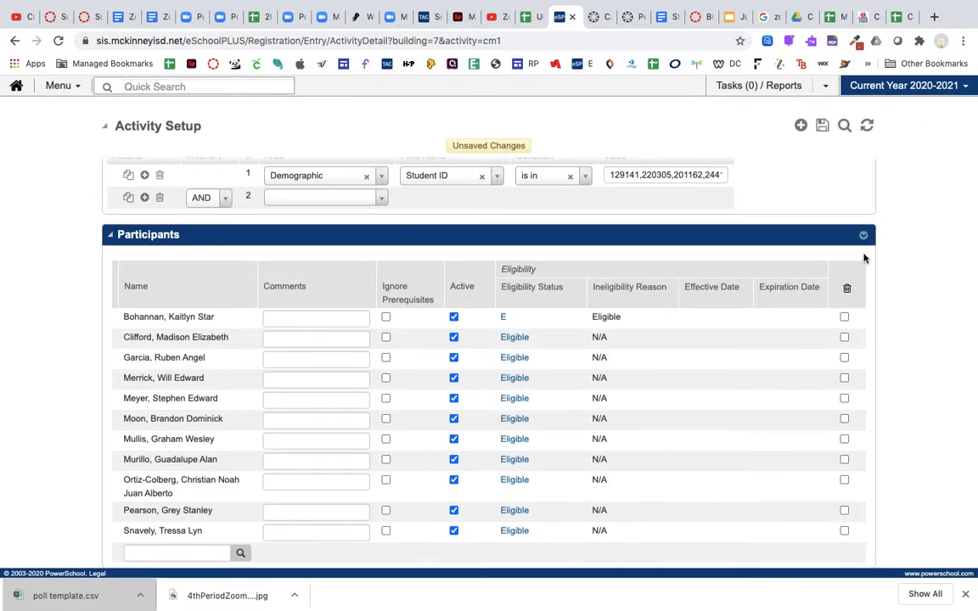
click(863, 236)
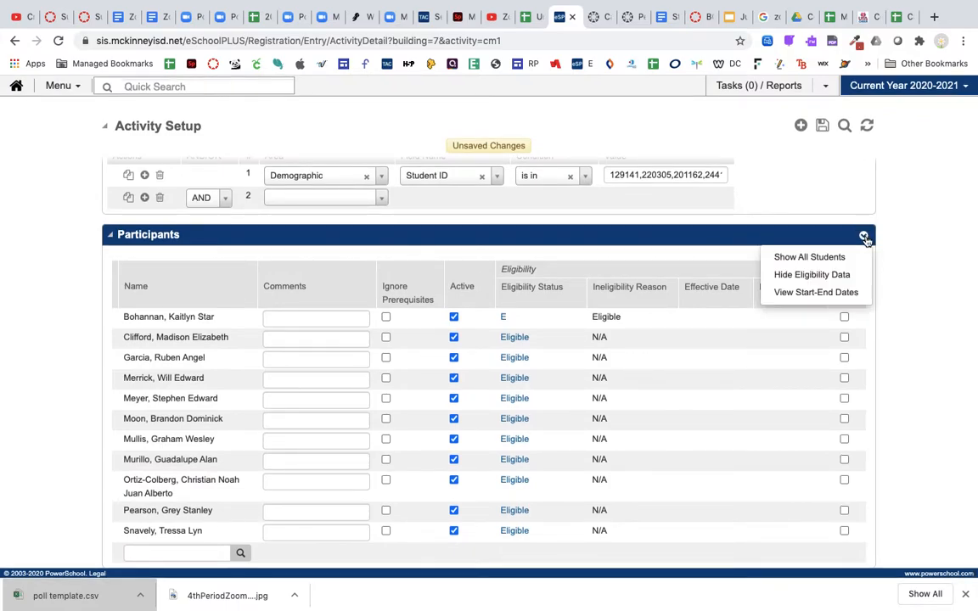
scroll(900, 246, up, 3)
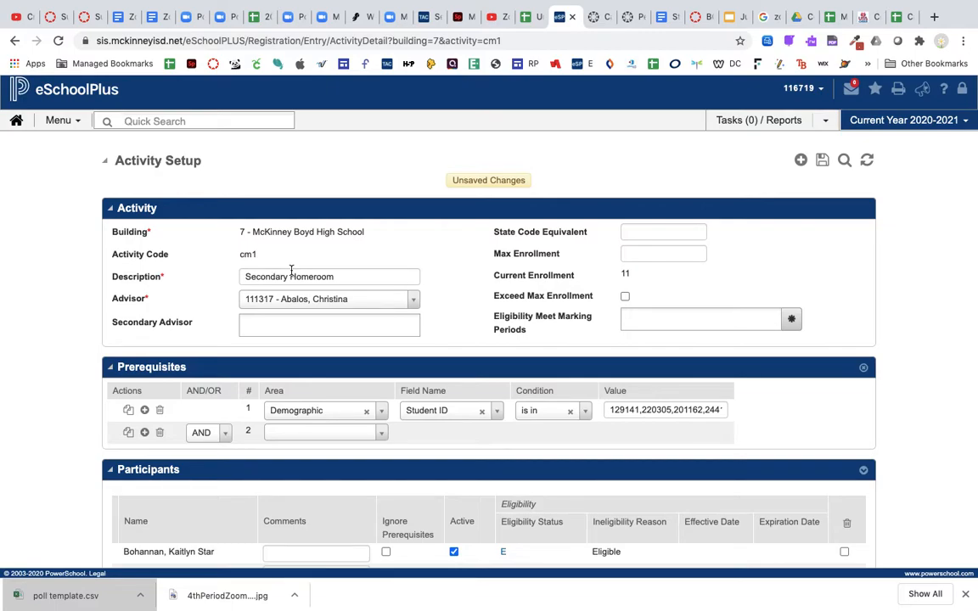
Go to the staff search among the Scheduling course resources
click(58, 121)
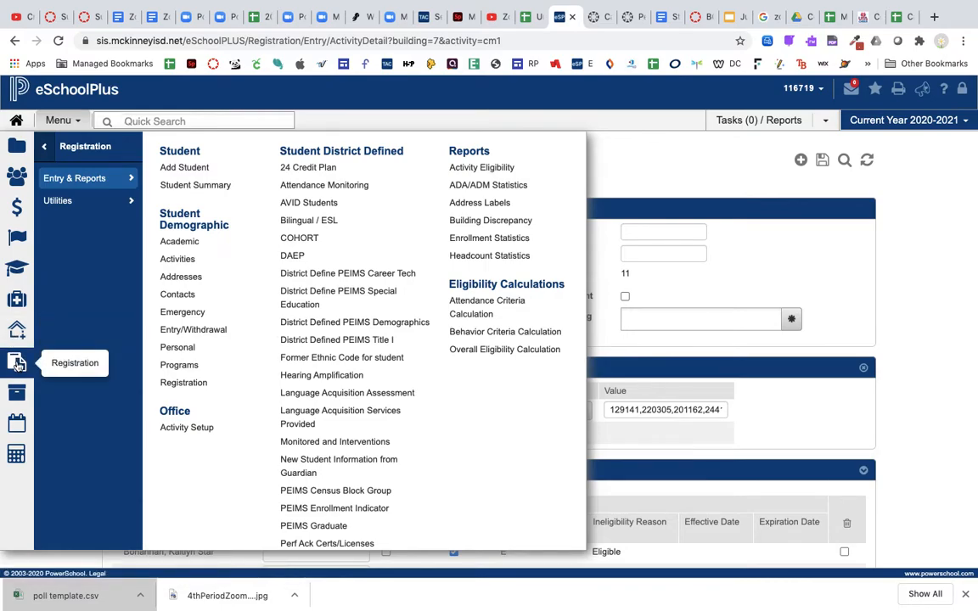
click(19, 428)
click(169, 185)
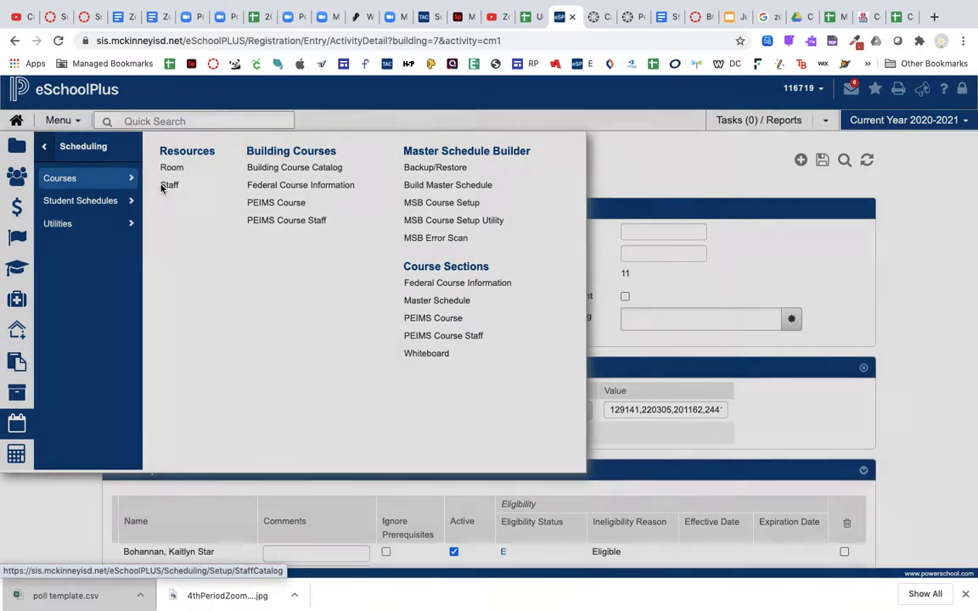
drag(594, 156, 628, 155)
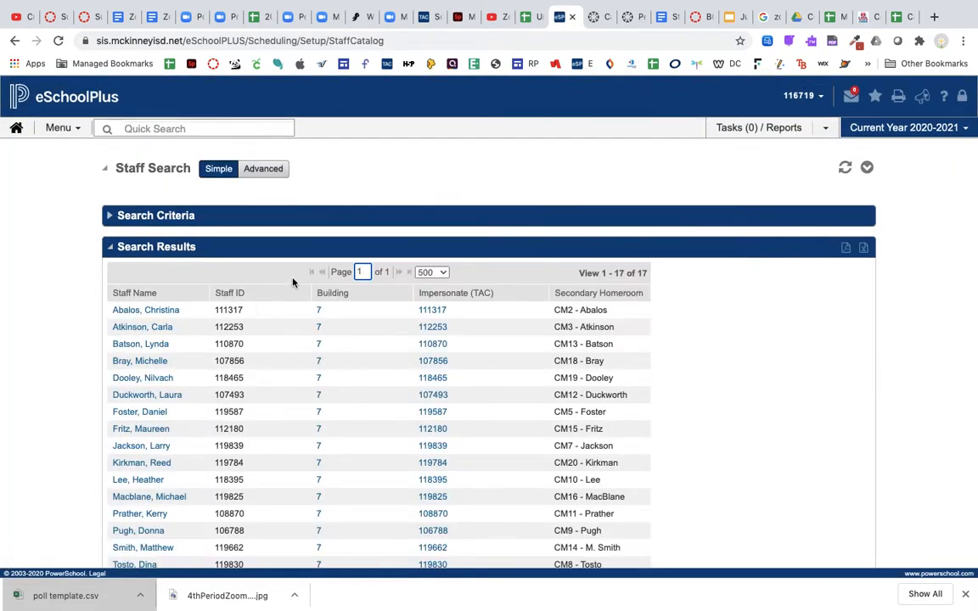
View the first staff member's district record, return to the staff list, and review each person's secondary homeroom
click(154, 311)
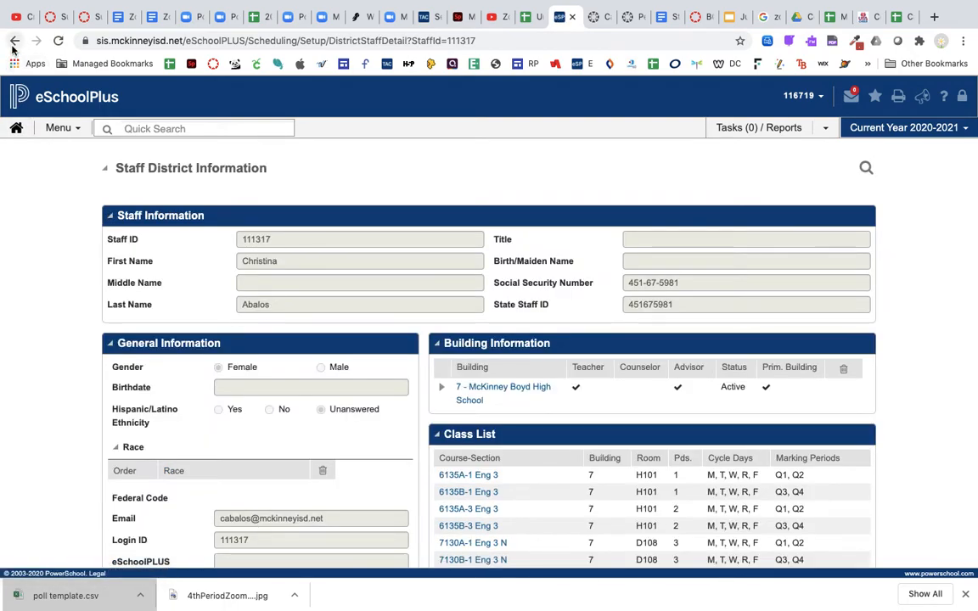
click(14, 43)
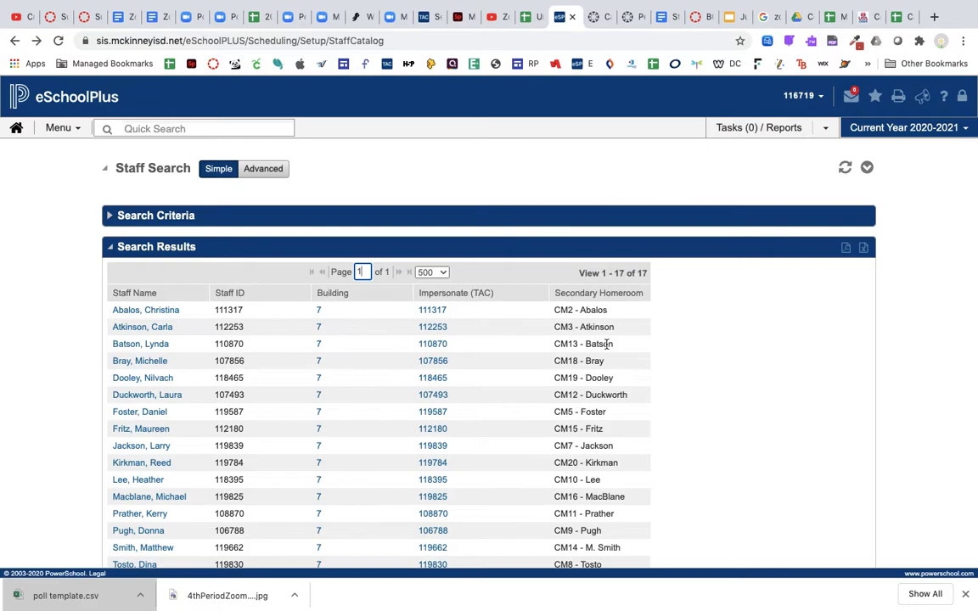
scroll(608, 344, down, 1)
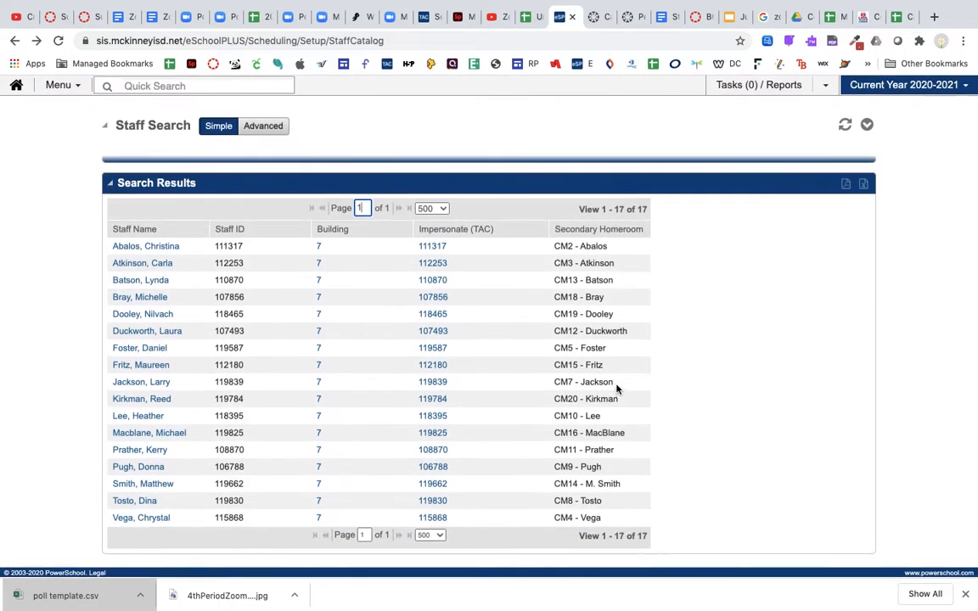
scroll(617, 389, up, 1)
scroll(617, 390, down, 1)
scroll(617, 390, up, 1)
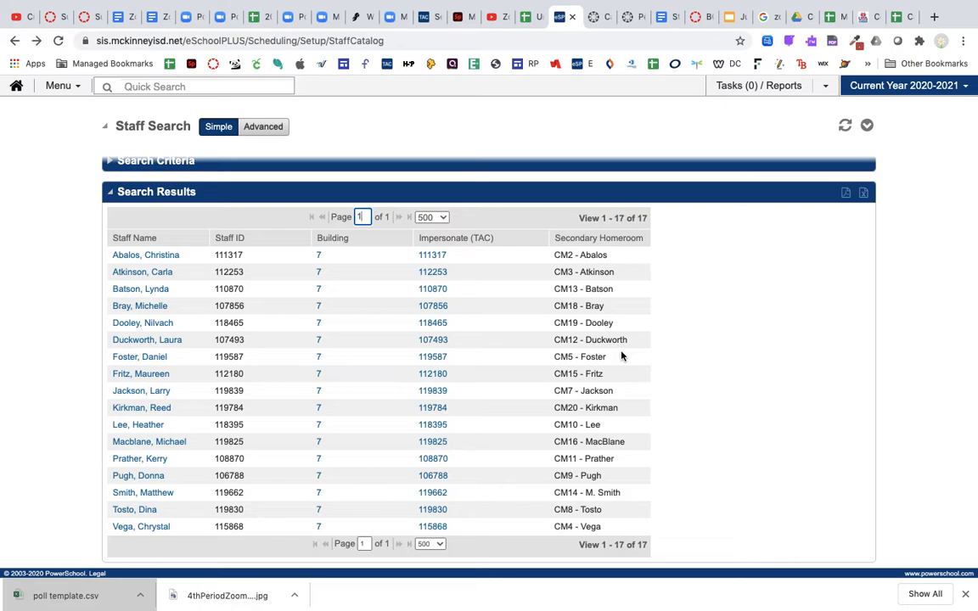
scroll(621, 351, down, 1)
scroll(621, 351, up, 2)
scroll(621, 352, down, 2)
scroll(621, 357, up, 2)
scroll(621, 357, down, 2)
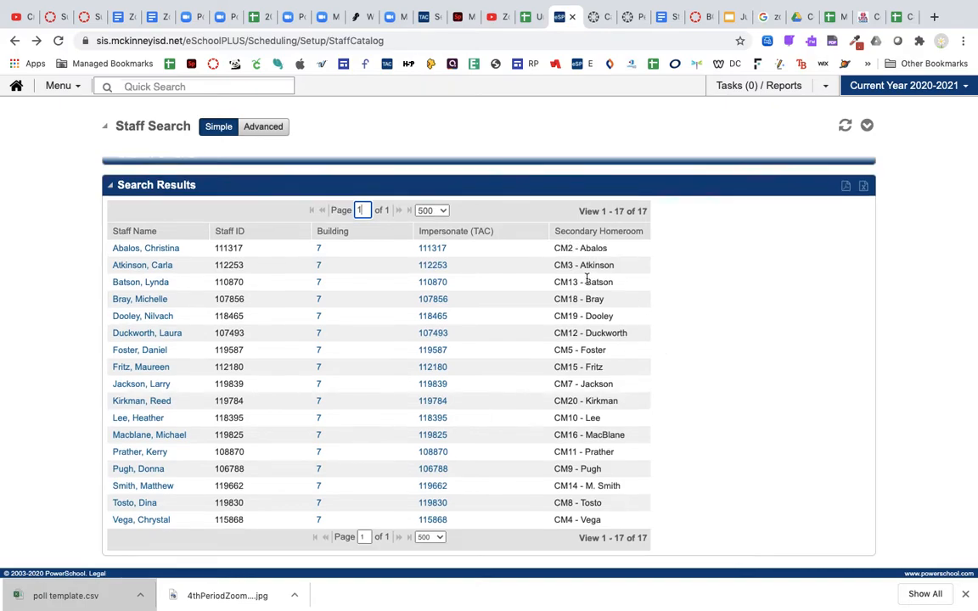
scroll(583, 272, up, 1)
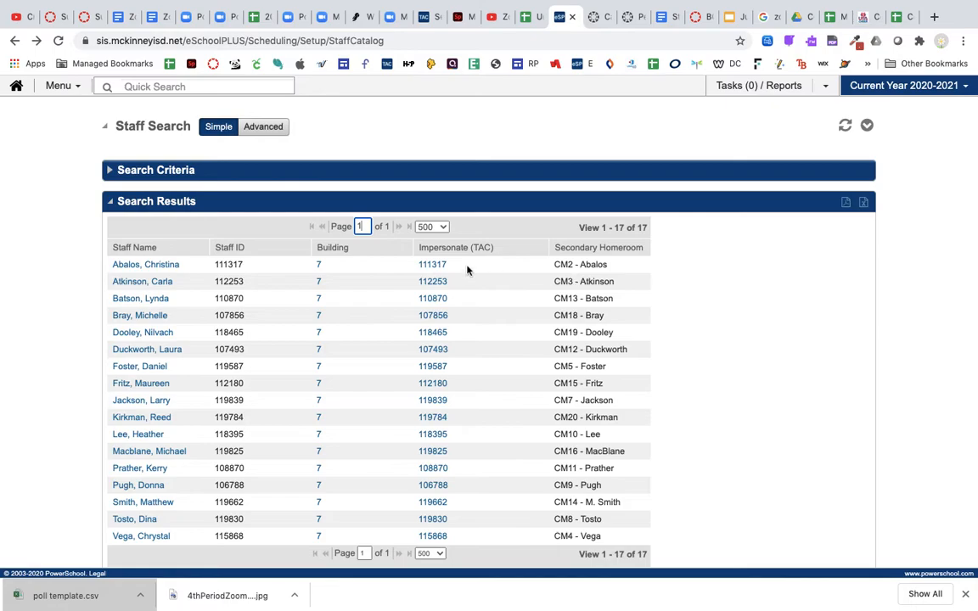
Open the first listed staff member's building record for McKinney Boyd High School and review its general information and class lists
click(156, 270)
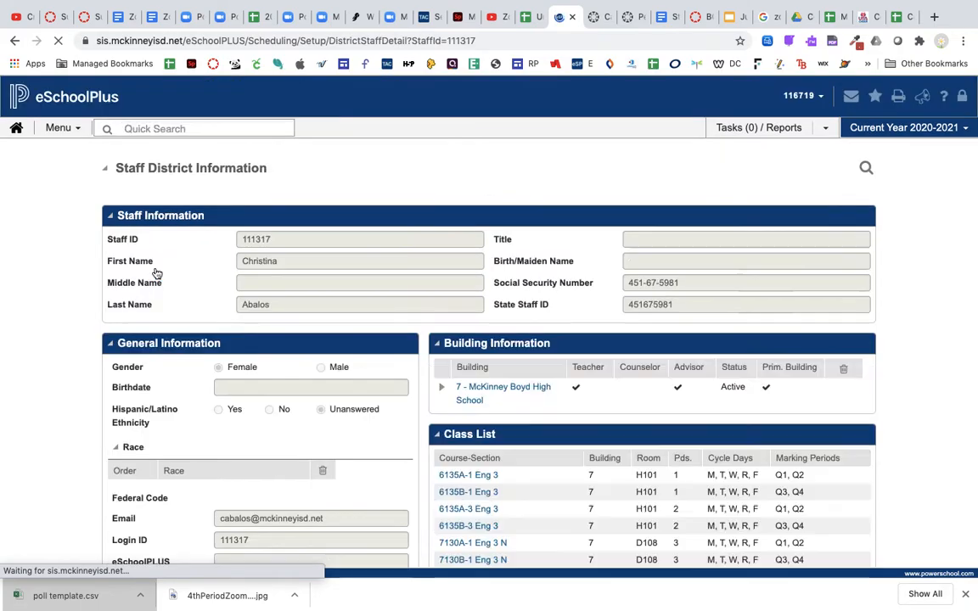
scroll(465, 384, down, 3)
scroll(465, 384, up, 2)
click(481, 324)
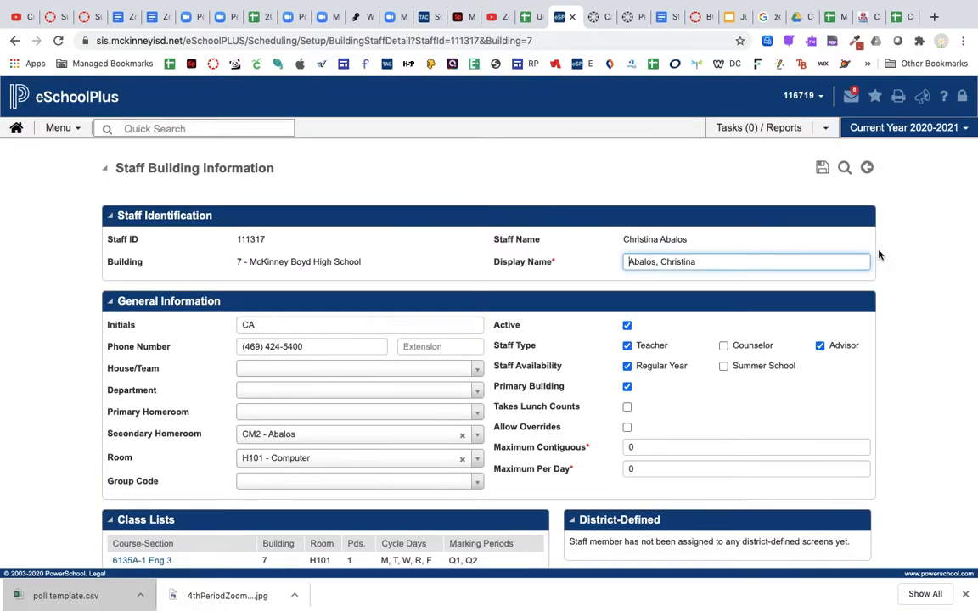
scroll(901, 319, down, 1)
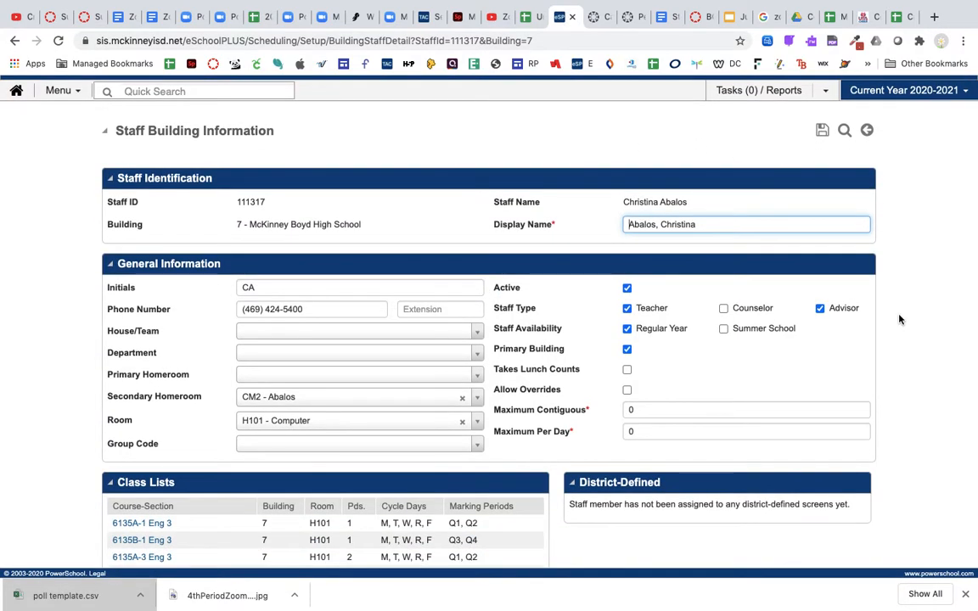
scroll(901, 318, down, 2)
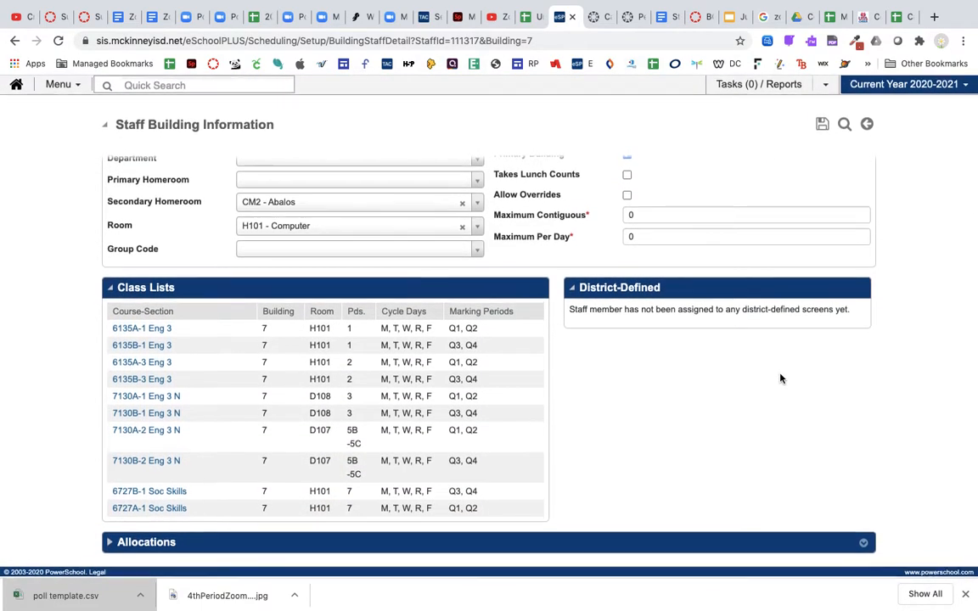
scroll(781, 378, up, 3)
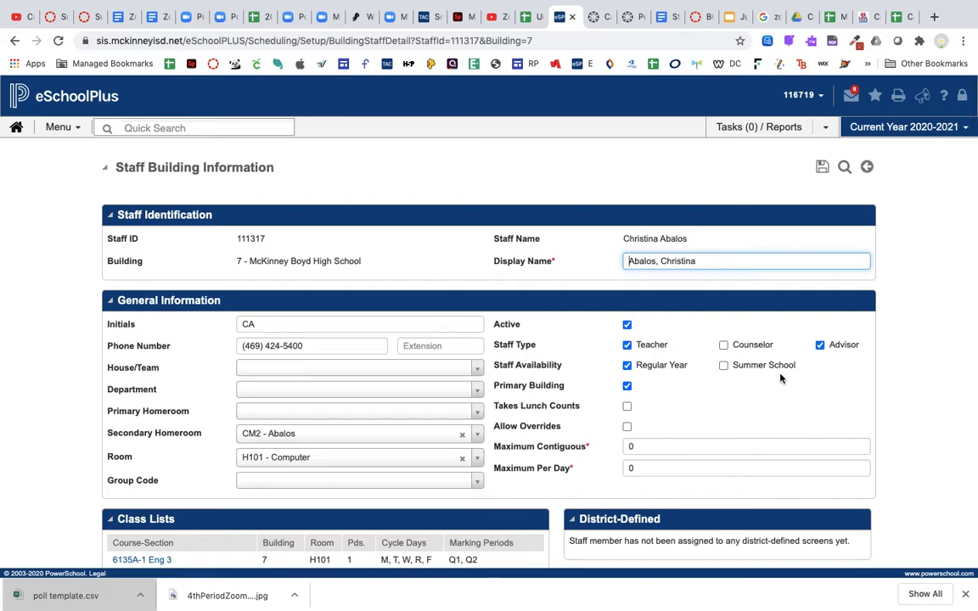
scroll(781, 379, down, 1)
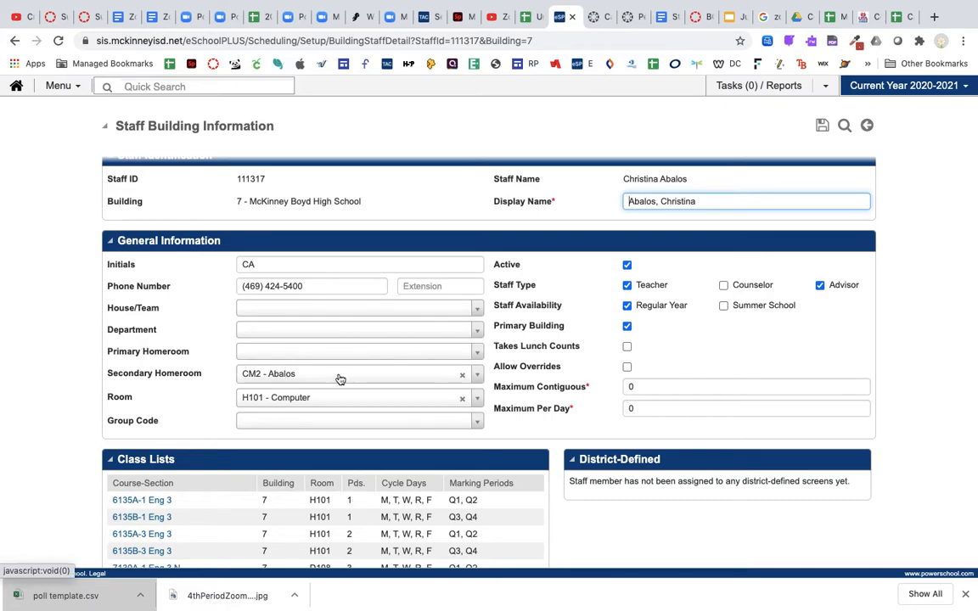
Clear the staff member's secondary homeroom and search its room choices for cm1 without assigning a new one
click(464, 380)
click(473, 376)
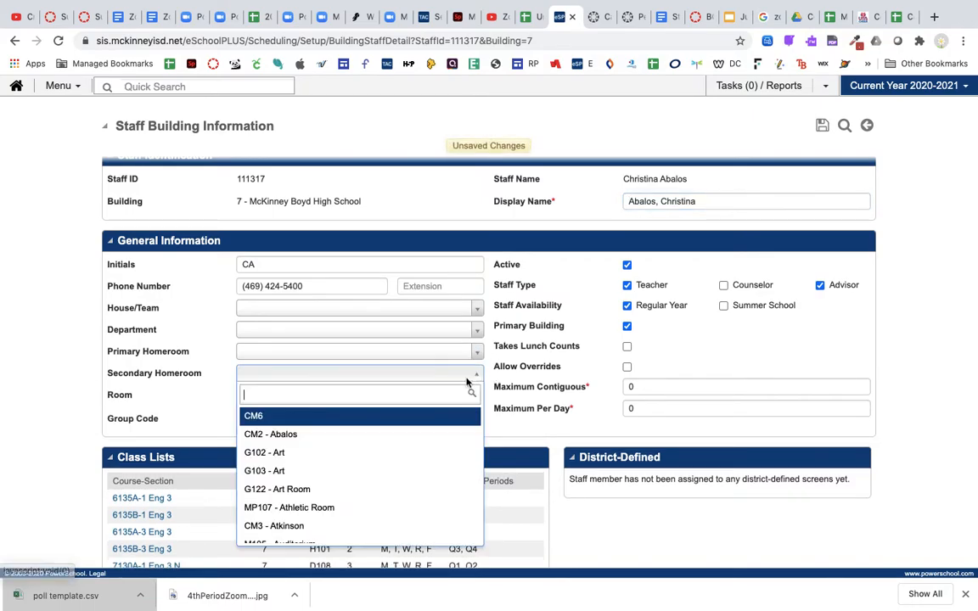
scroll(416, 471, down, 1)
scroll(416, 473, up, 1)
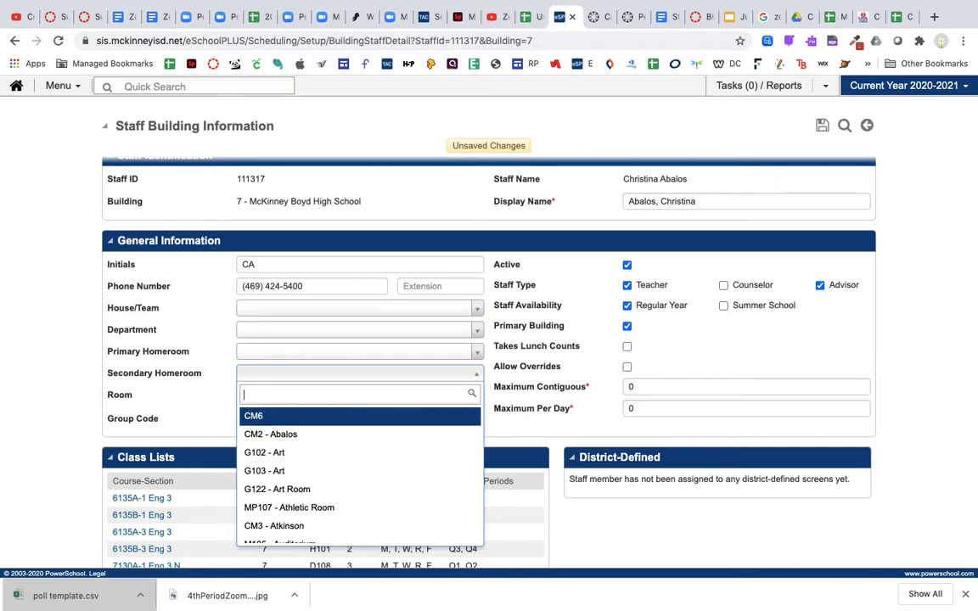
text(cm1)
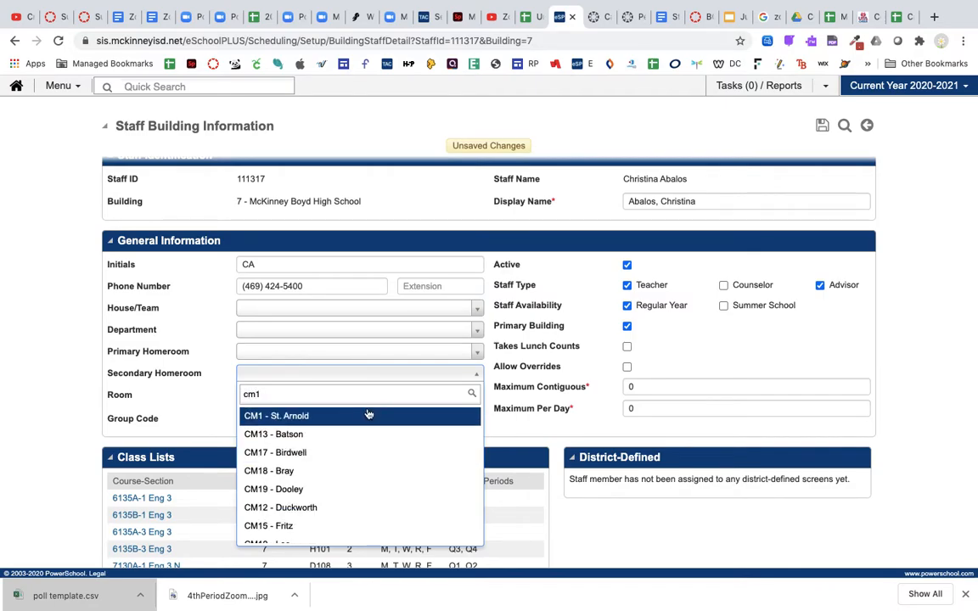
scroll(348, 428, up, 1)
scroll(348, 428, down, 1)
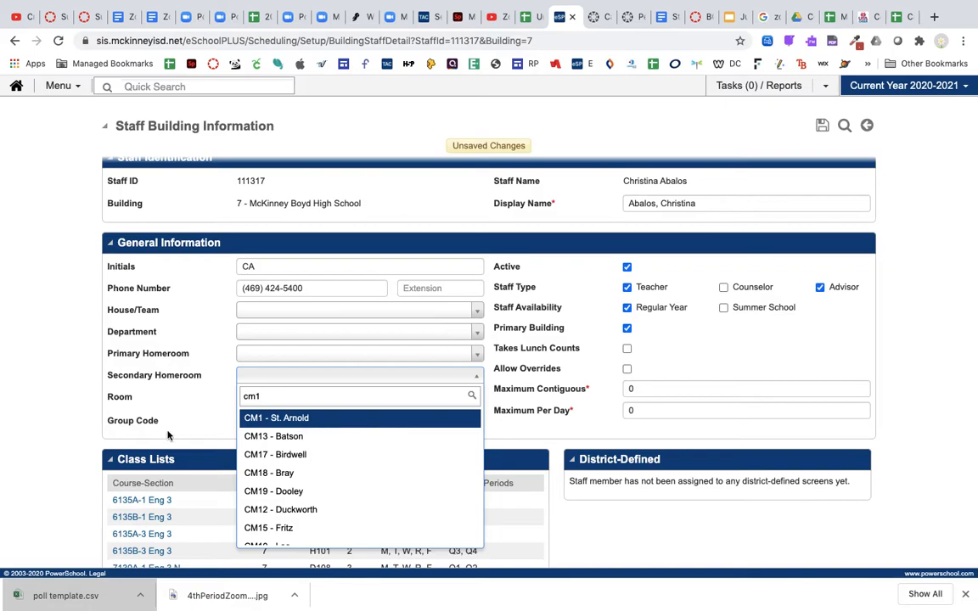
click(55, 427)
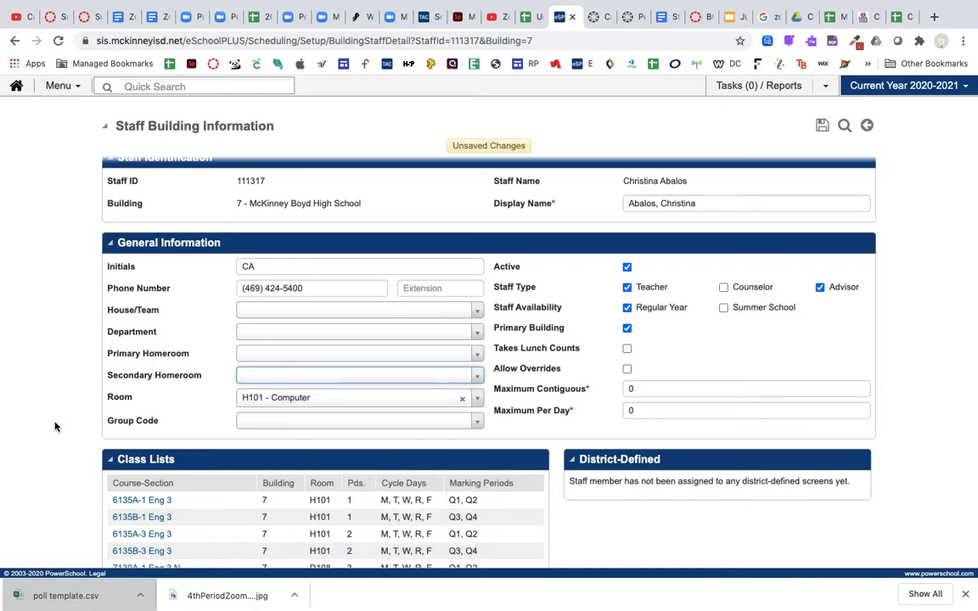
scroll(535, 176, up, 1)
scroll(536, 176, up, 2)
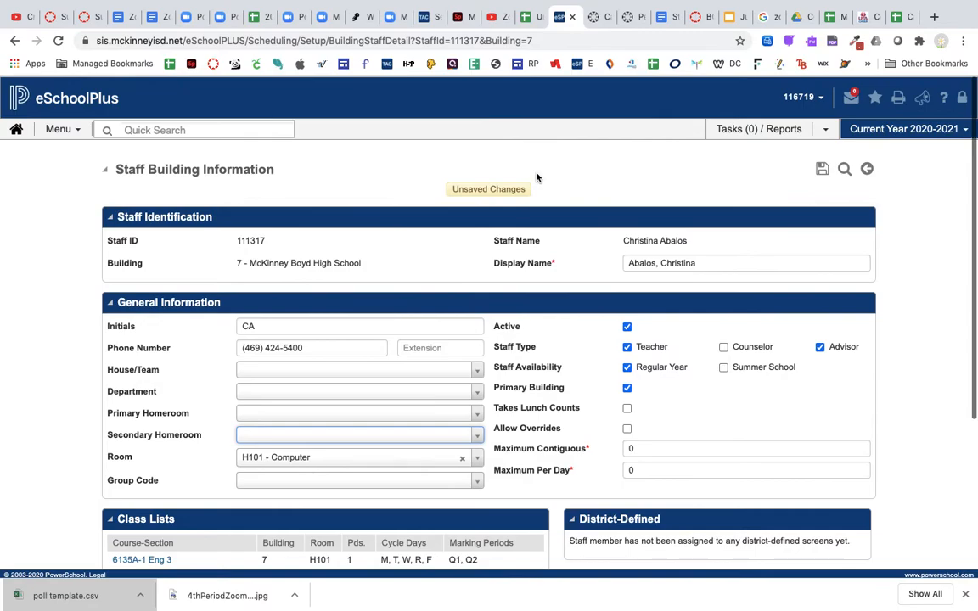
Leave the staff member's building record and discard its unsaved changes
click(866, 168)
click(584, 211)
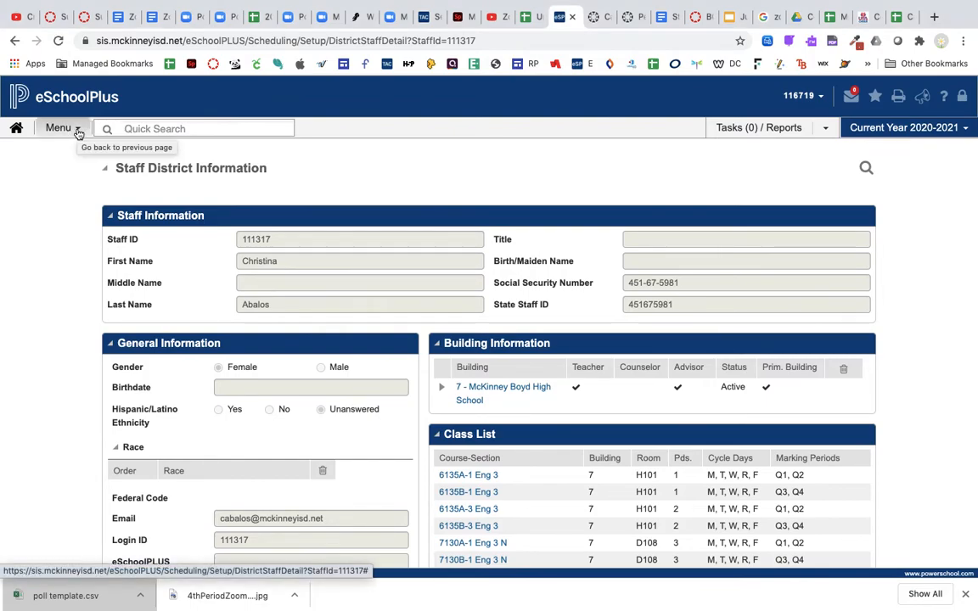
Go to Activity Setup under Registration, expand its search criteria and review the listed activities, including the Secondary Homeroom one
click(77, 131)
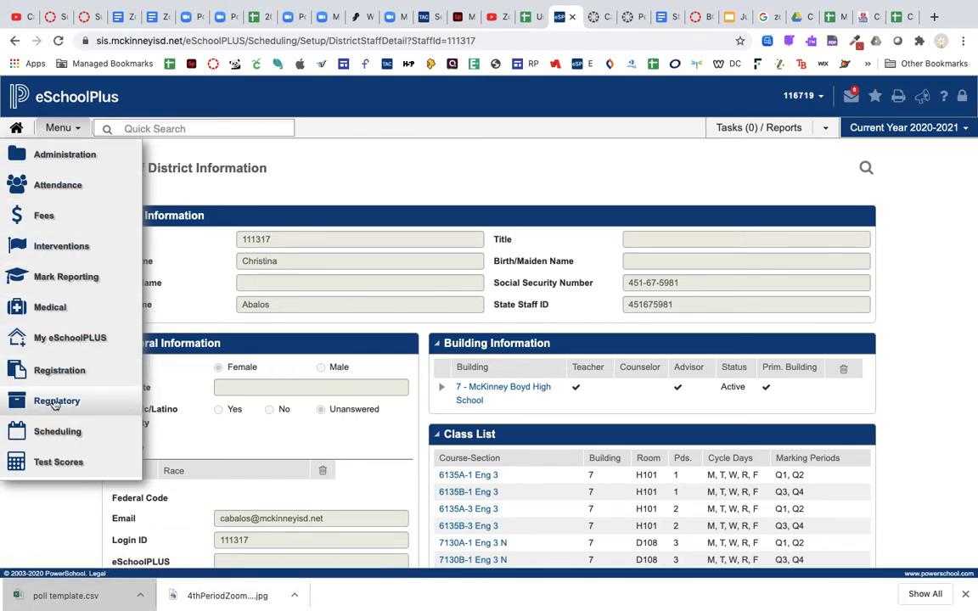
click(51, 433)
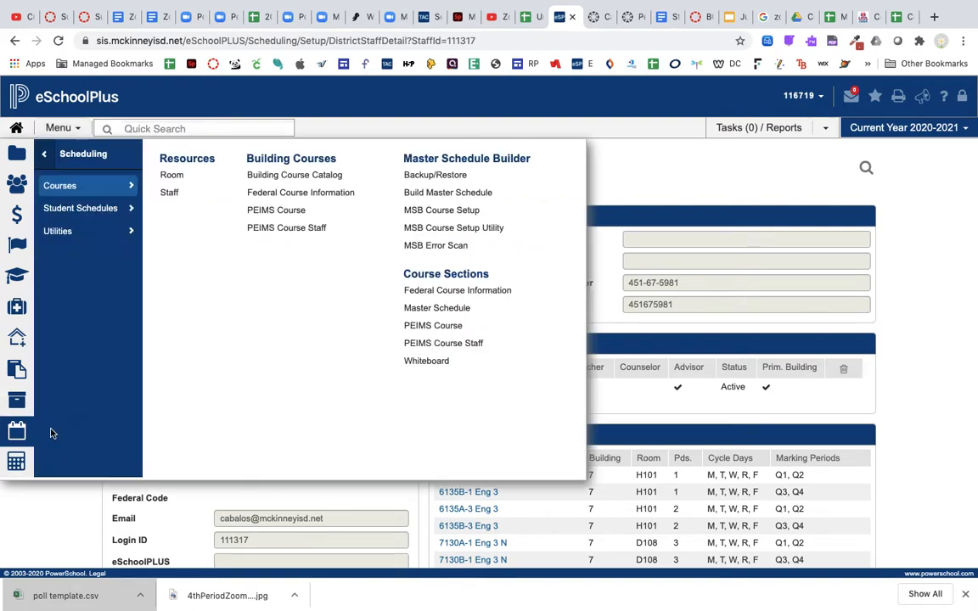
click(17, 369)
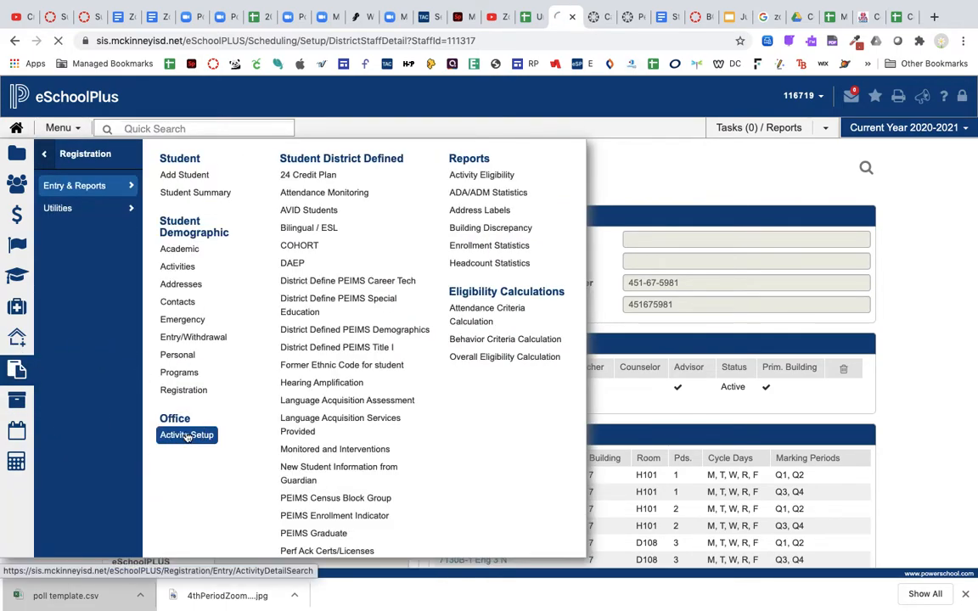
click(187, 434)
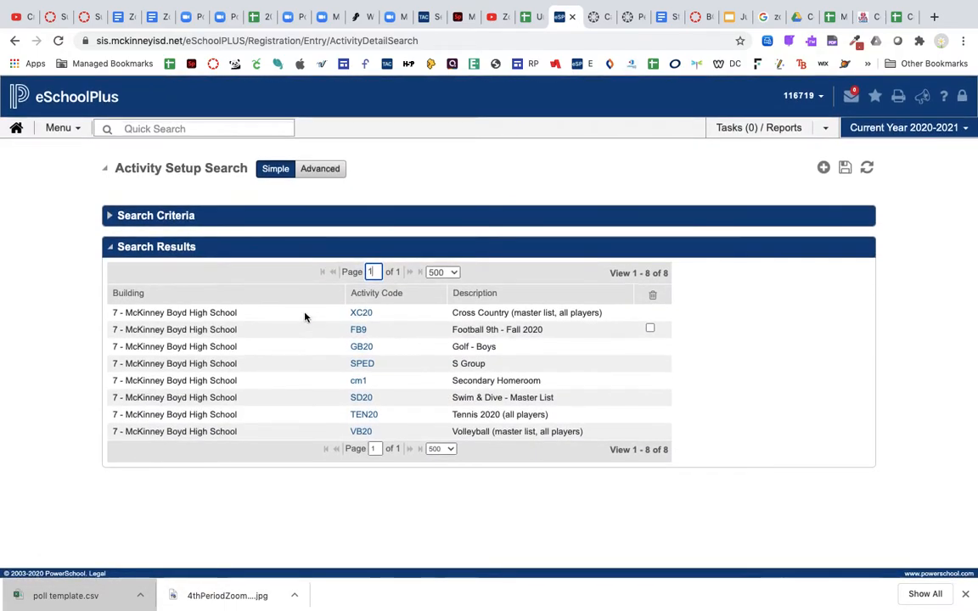
click(120, 219)
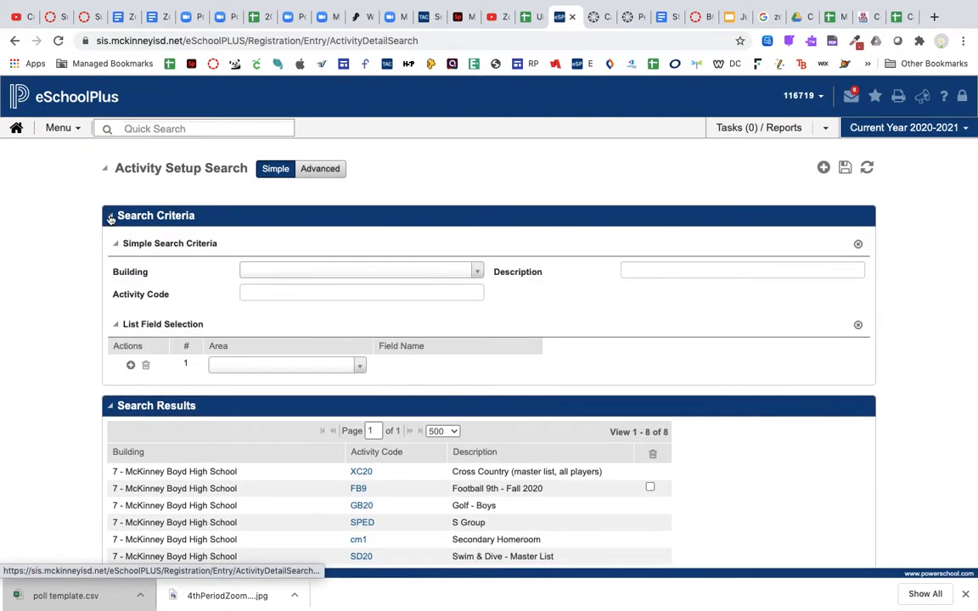
scroll(64, 269, down, 1)
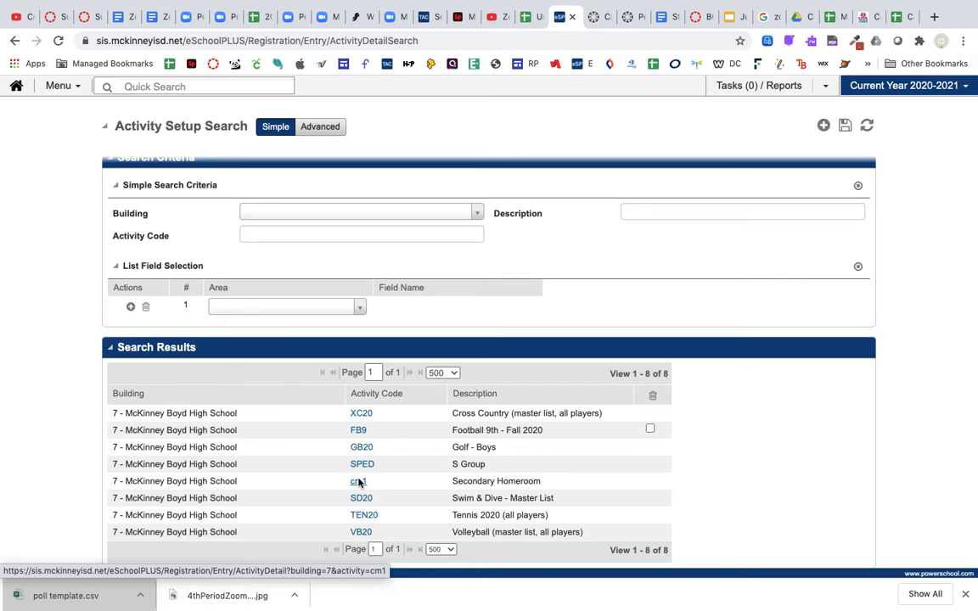
scroll(328, 406, up, 2)
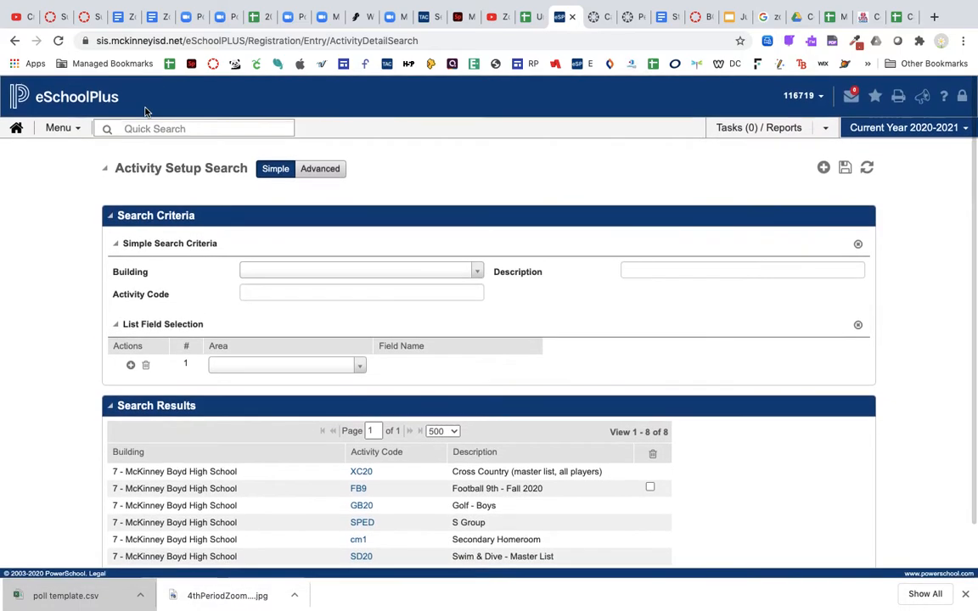
Return to the Scheduling staff search, review the secondary homerooms and display the advanced search criteria
click(75, 129)
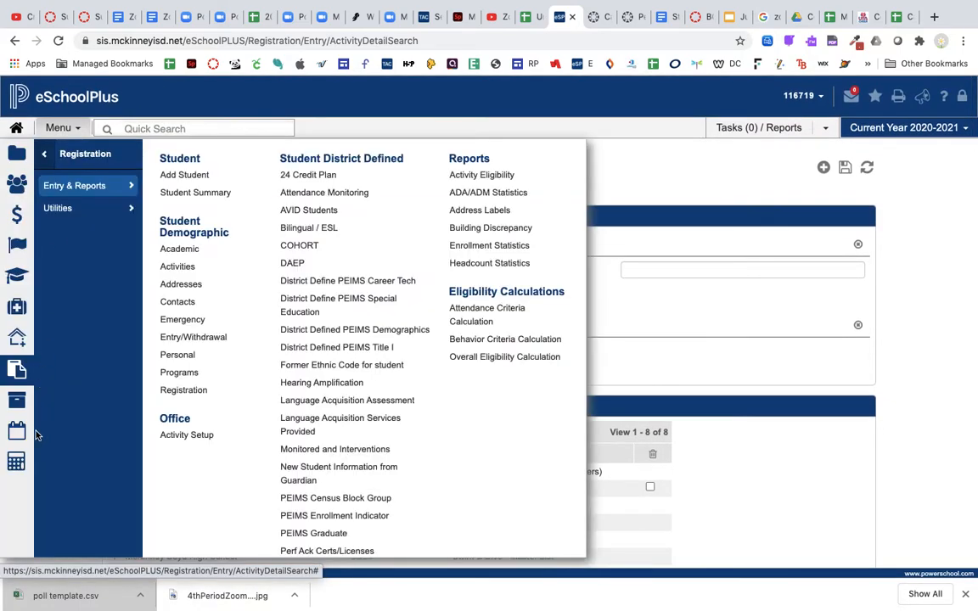
click(17, 431)
click(171, 194)
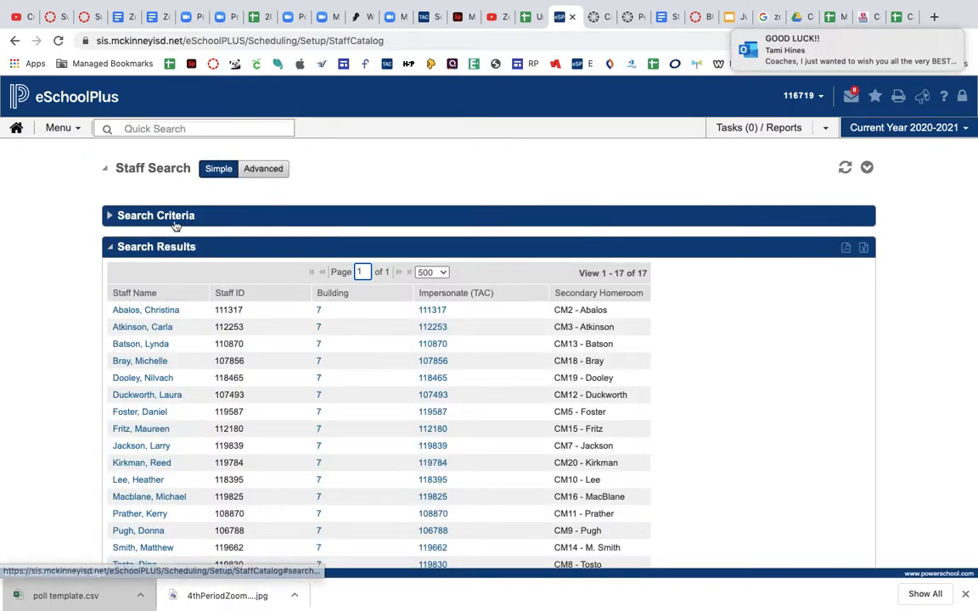
scroll(51, 298, down, 2)
scroll(51, 299, up, 2)
click(263, 168)
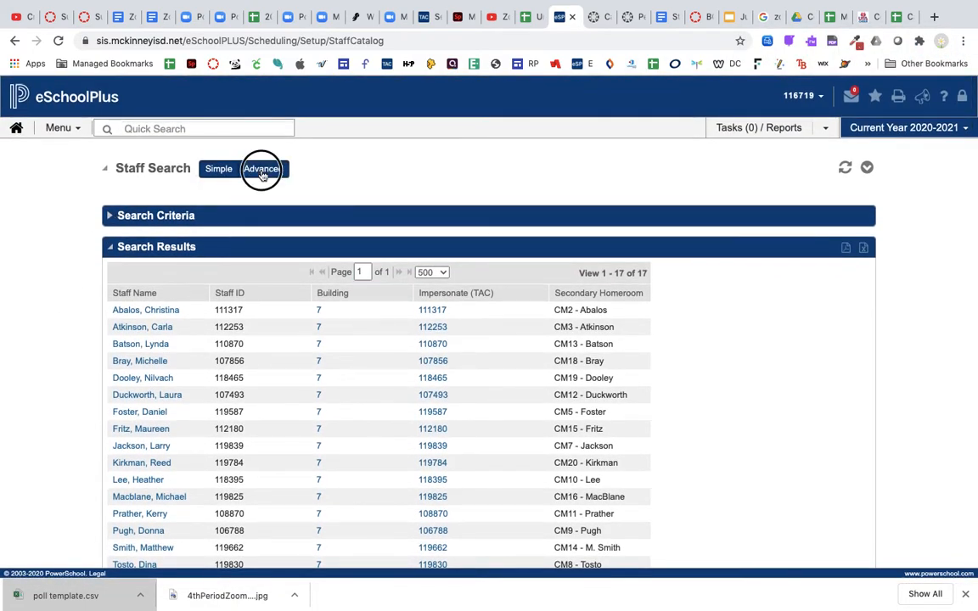
Go to the room search among the Scheduling resources and switch it to advanced criteria
click(56, 128)
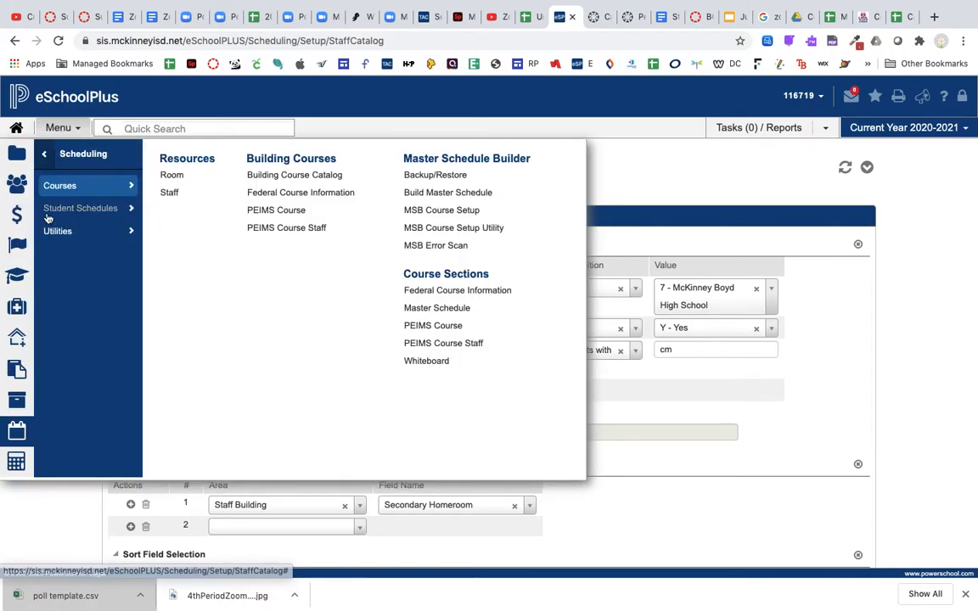
click(171, 175)
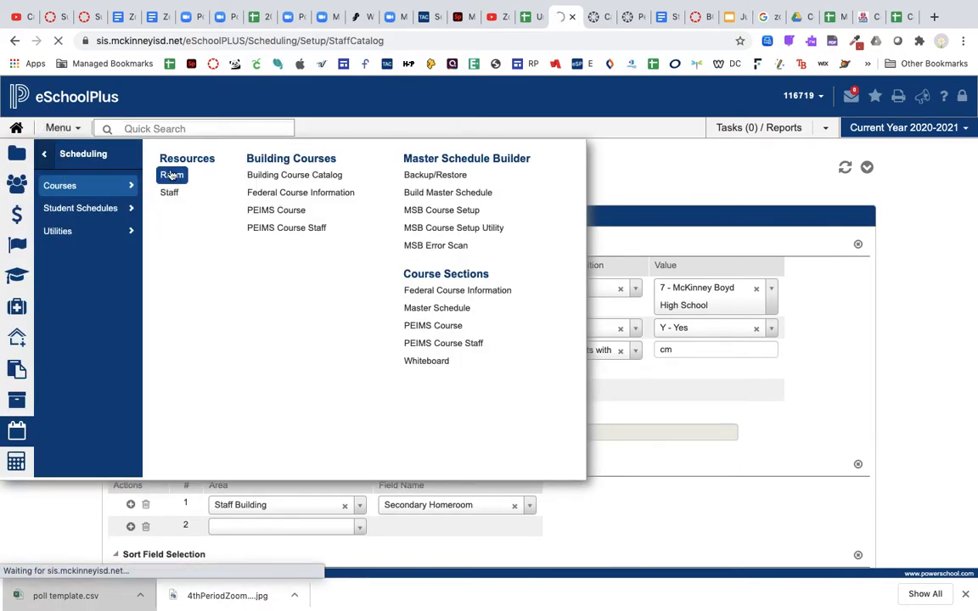
click(149, 246)
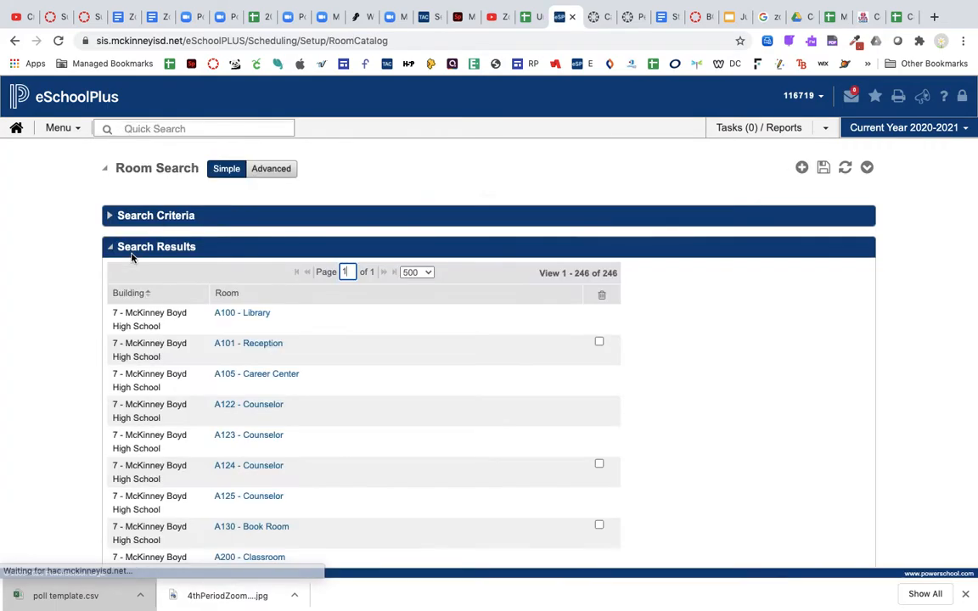
click(263, 173)
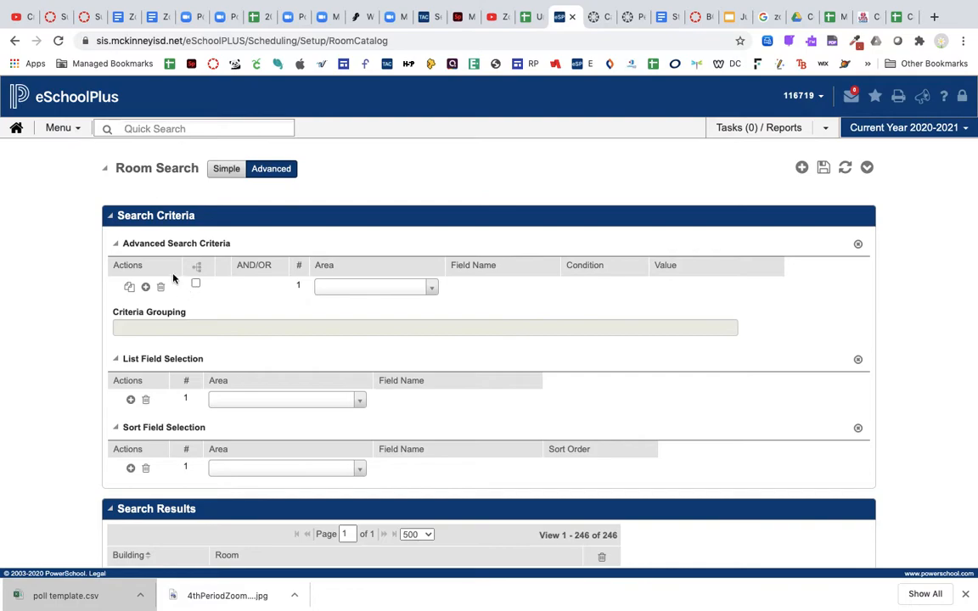
Set the first room search criterion to Rooms, Building equals 7 - McKinney Boyd High School
click(396, 289)
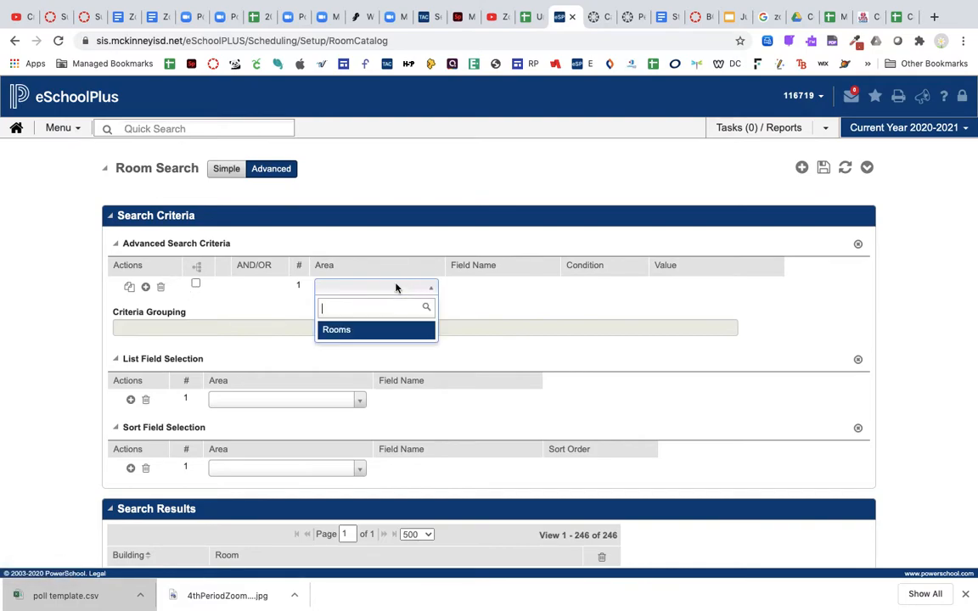
click(375, 330)
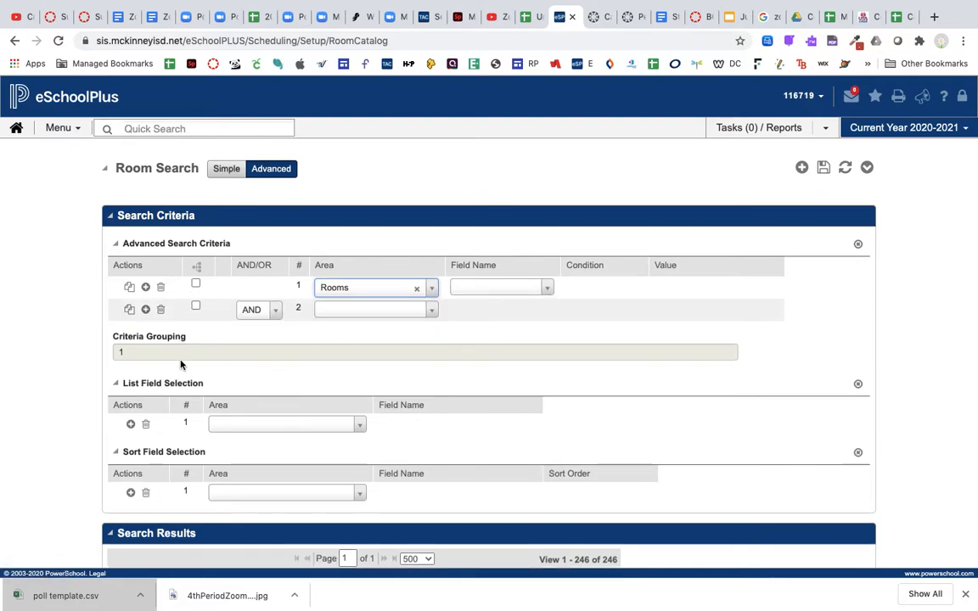
click(280, 424)
click(282, 425)
scroll(393, 345, down, 3)
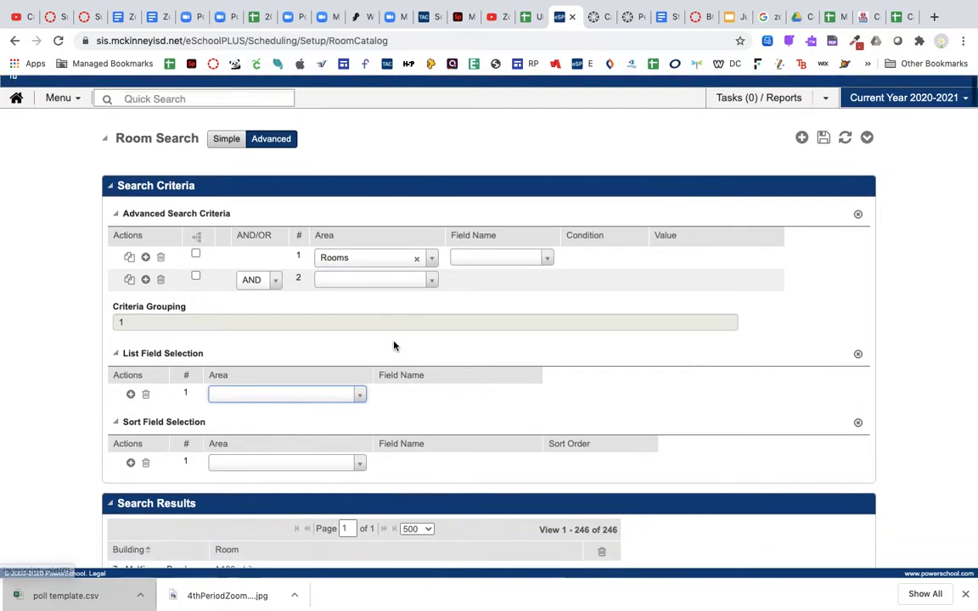
scroll(393, 345, up, 3)
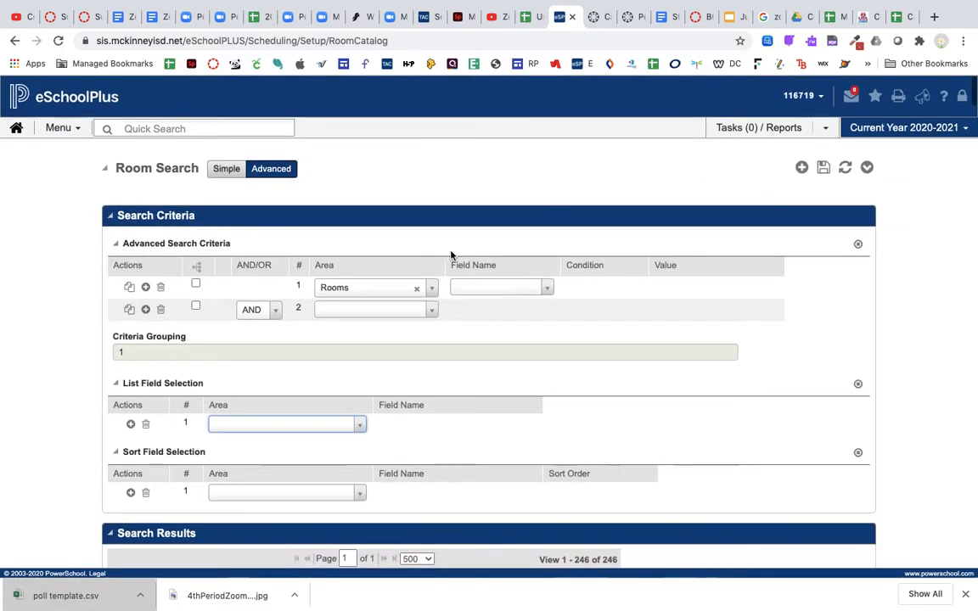
click(477, 290)
click(480, 330)
click(619, 287)
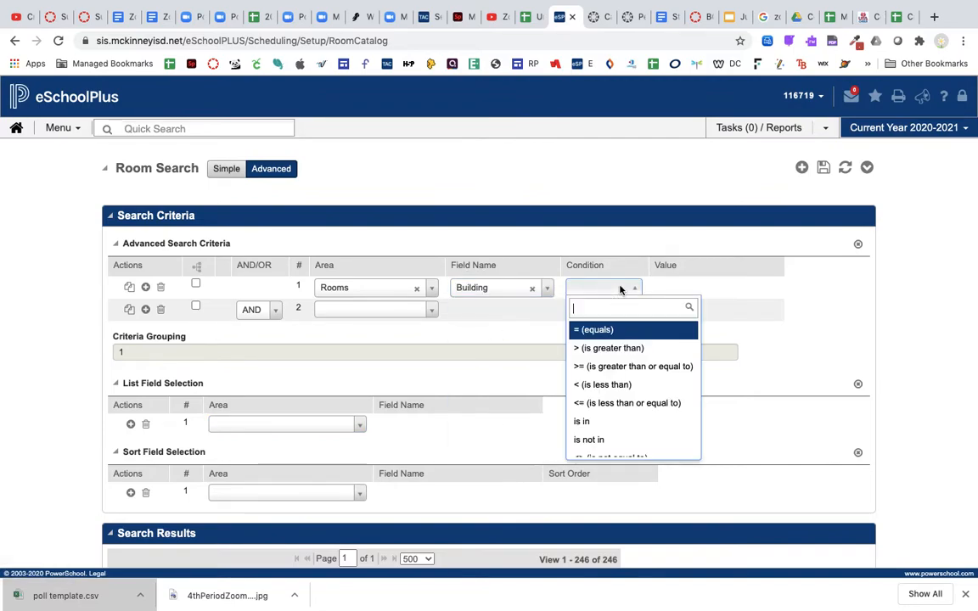
click(611, 330)
click(684, 291)
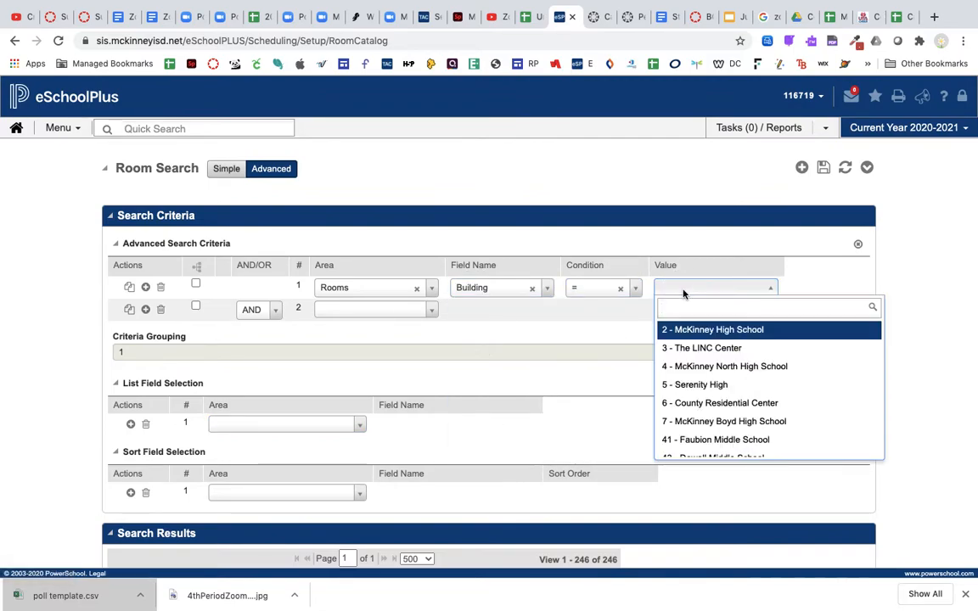
click(687, 421)
Add a second room search criterion, joined by AND, for Rooms whose Room Id starts with cm
click(354, 329)
click(354, 371)
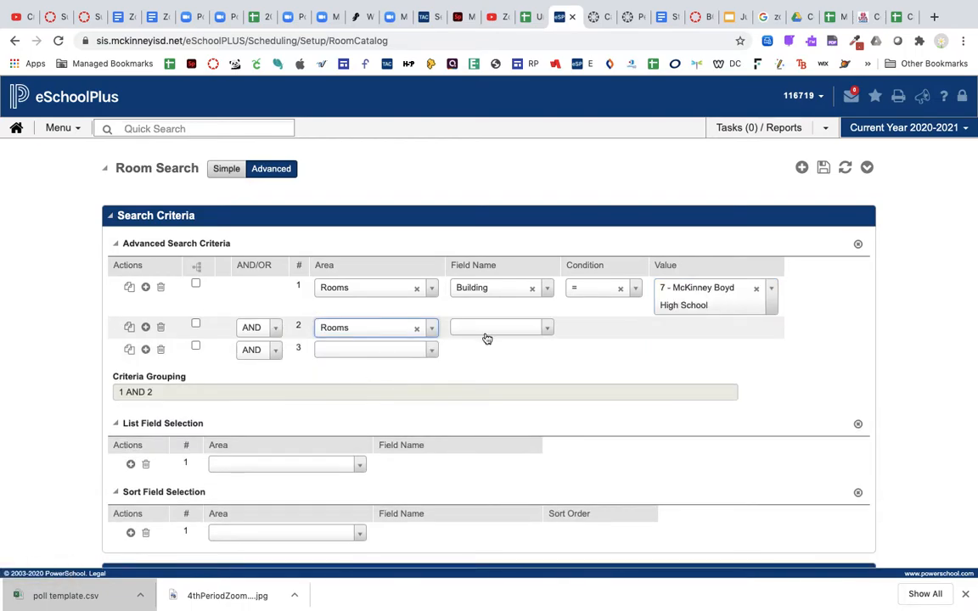
click(489, 330)
scroll(496, 452, down, 5)
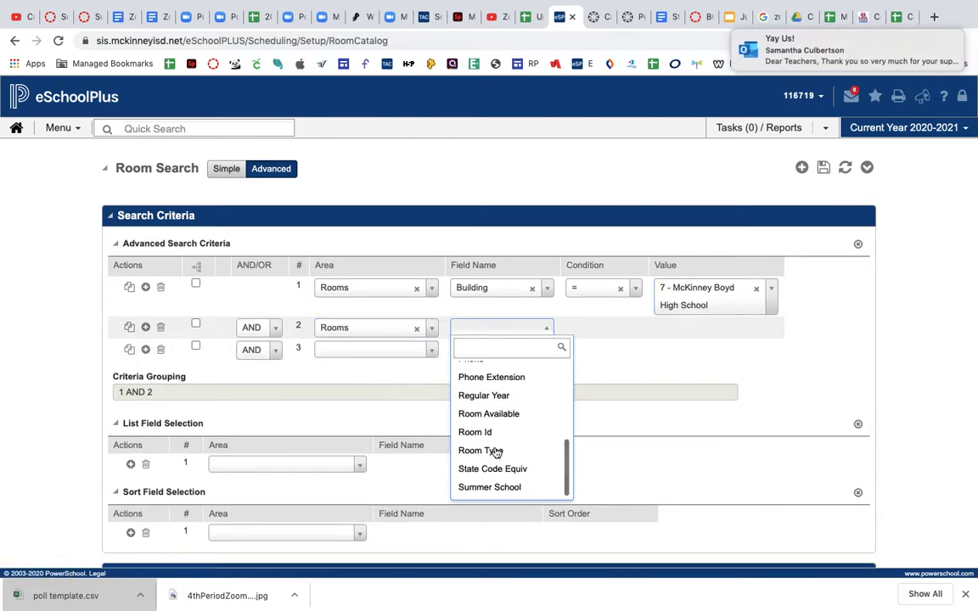
click(477, 432)
click(584, 329)
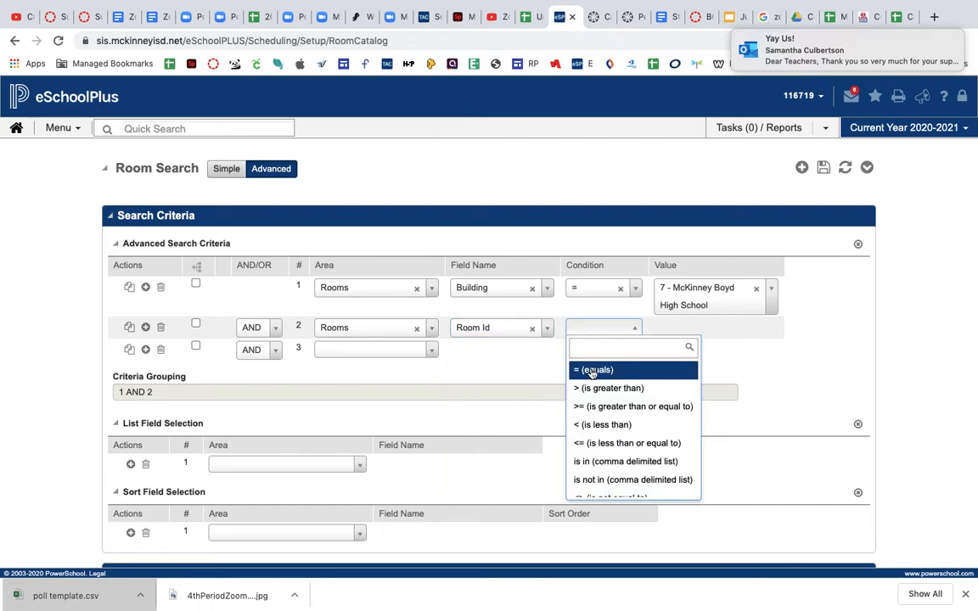
scroll(600, 435, down, 3)
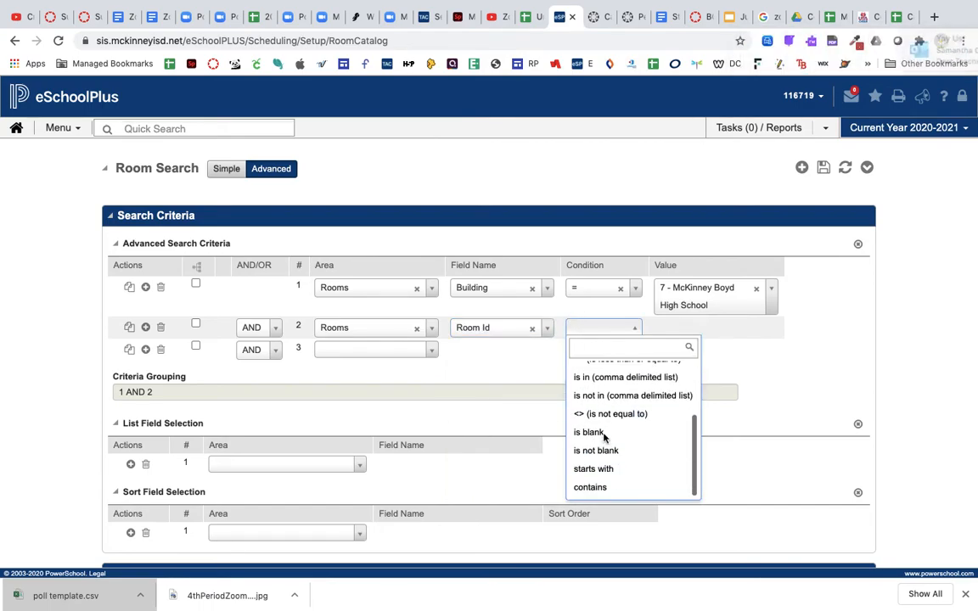
click(594, 469)
click(692, 329)
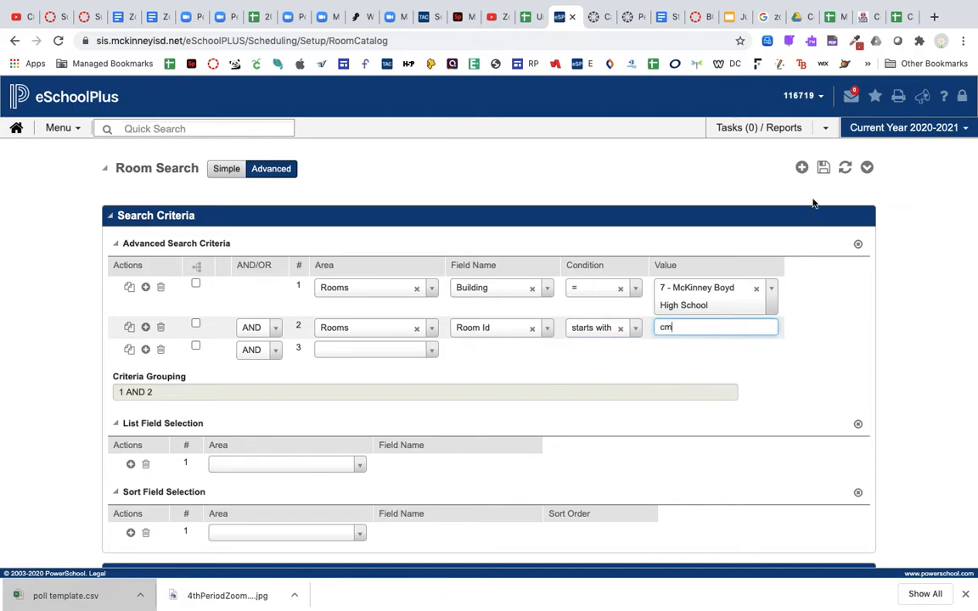
Run the advanced room search with the building and Room Id criteria
click(817, 297)
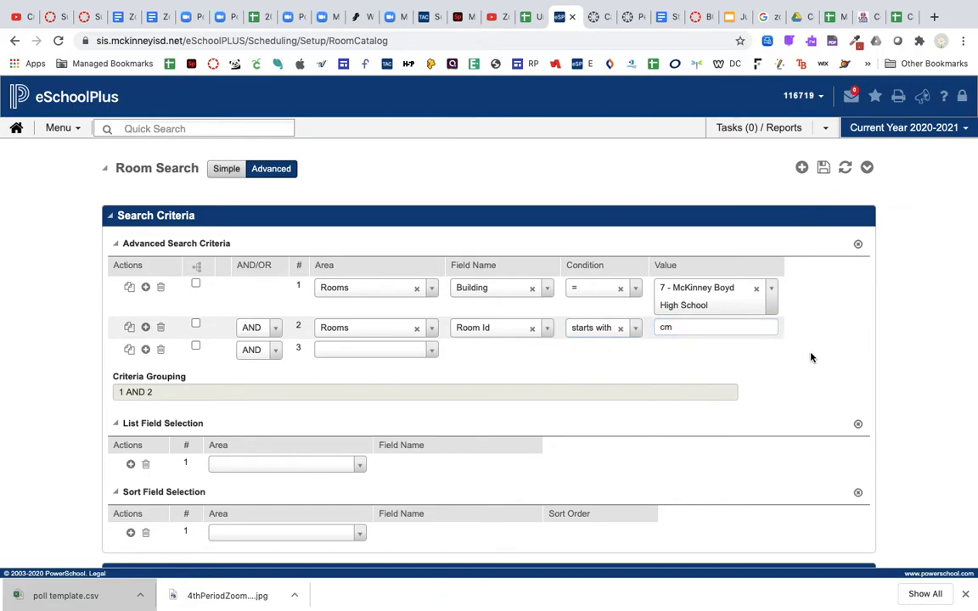
scroll(810, 357, down, 3)
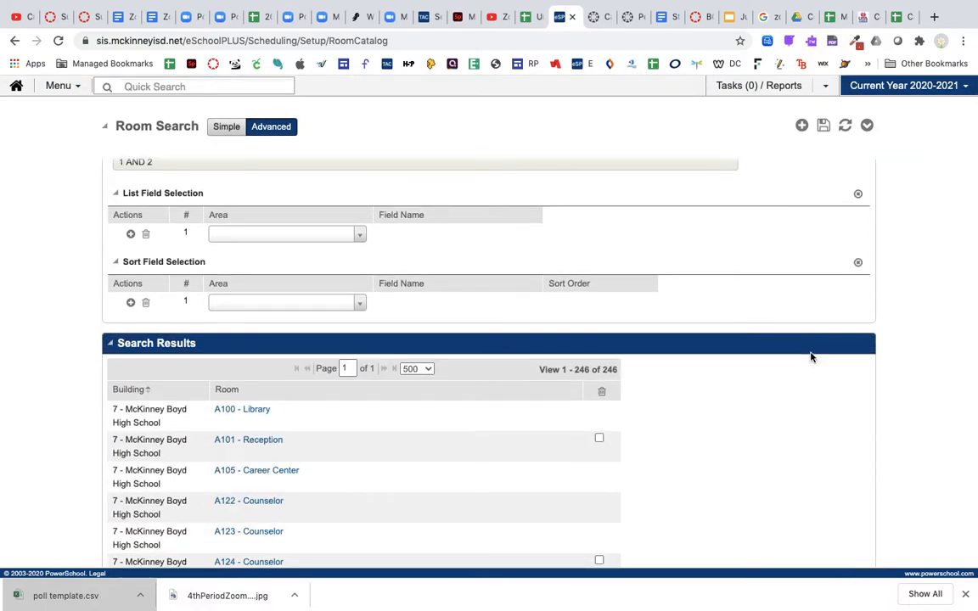
scroll(811, 357, up, 3)
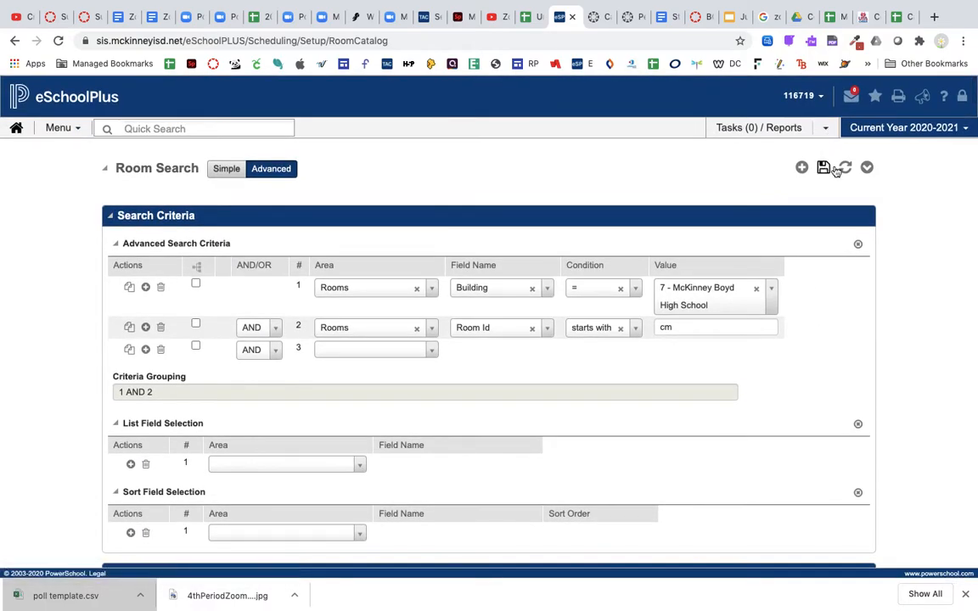
click(845, 169)
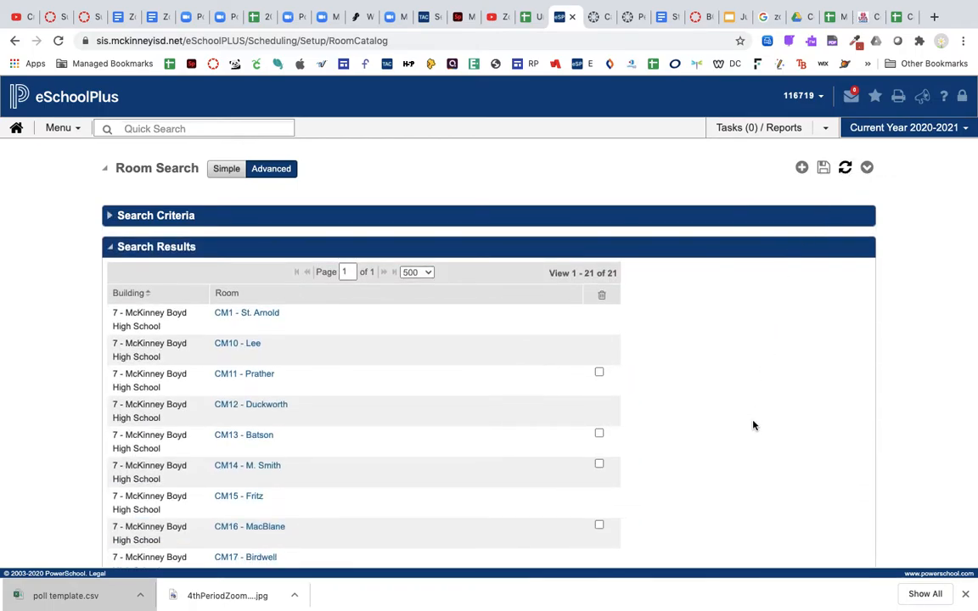
Open the CM1 room record from the search results and examine its description field
scroll(752, 425, down, 1)
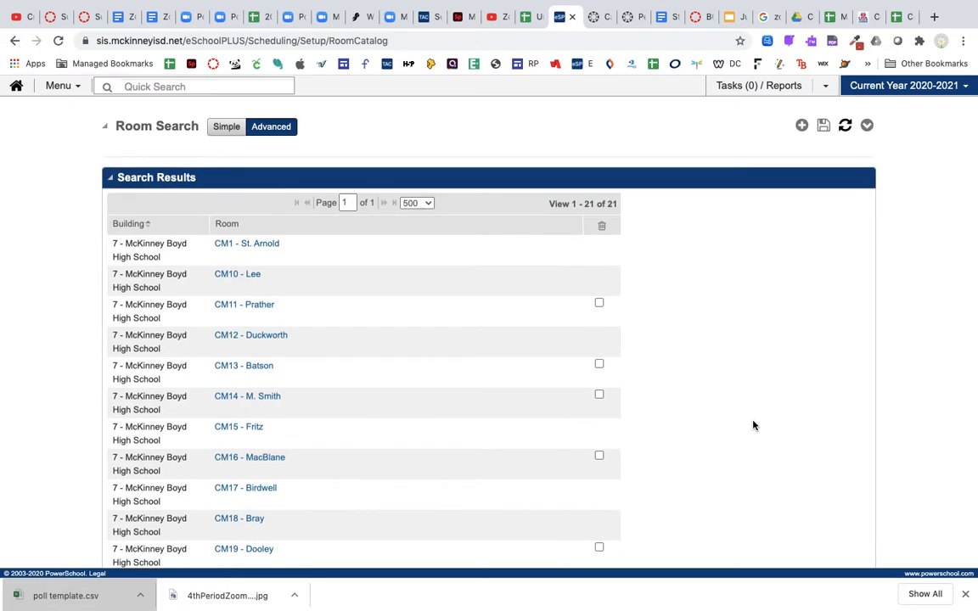
click(266, 252)
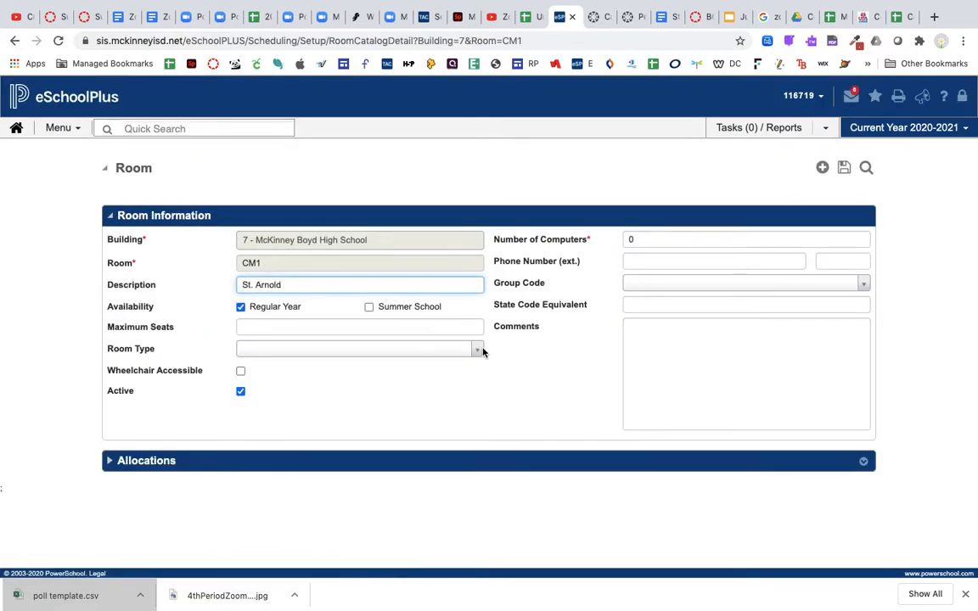
click(368, 281)
click(58, 129)
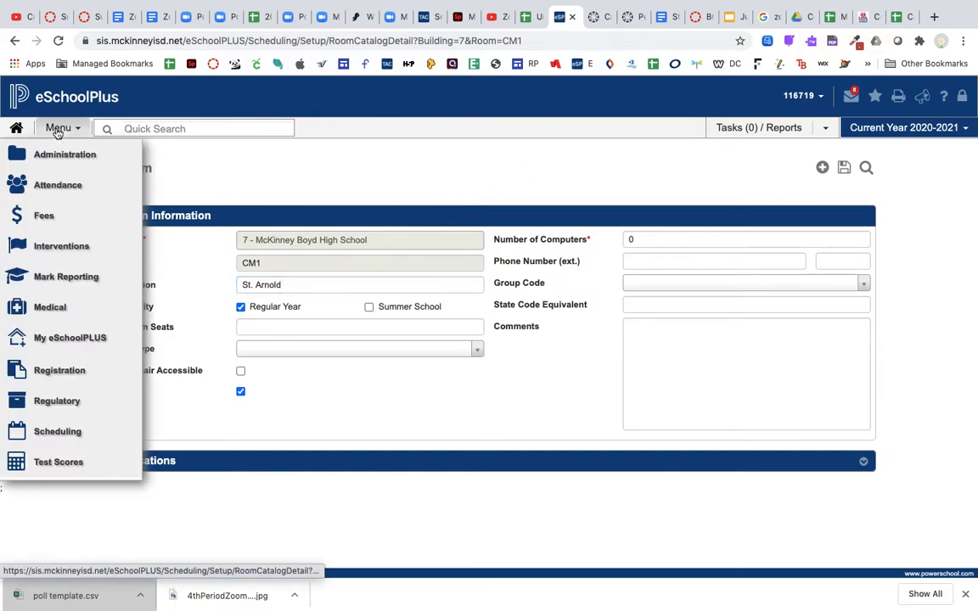
click(207, 165)
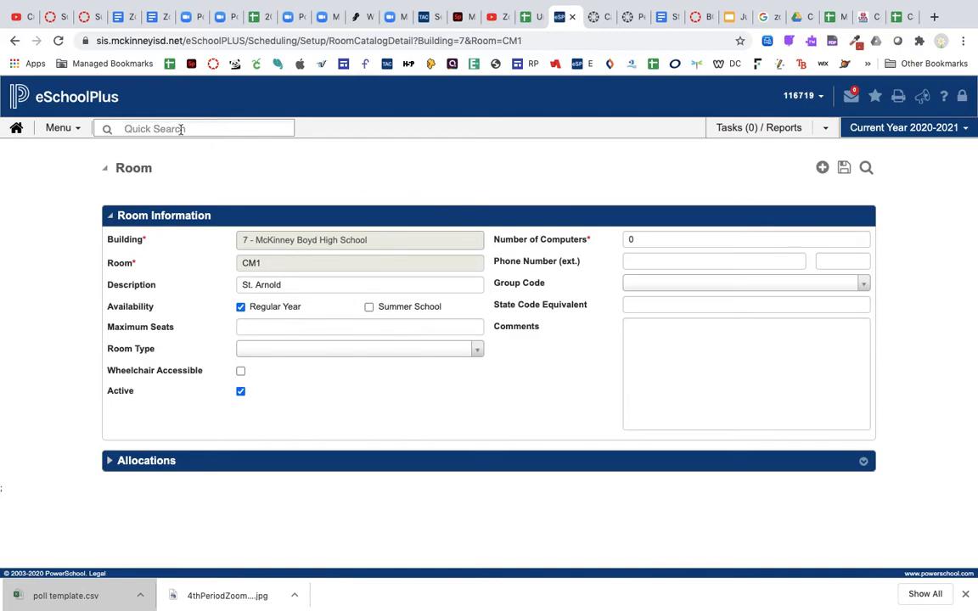
click(61, 137)
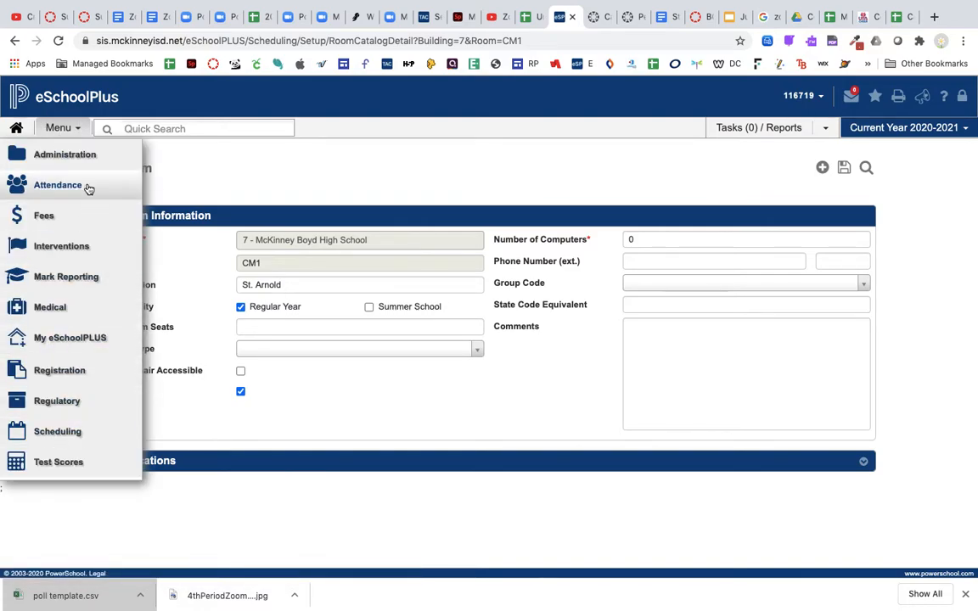
click(62, 132)
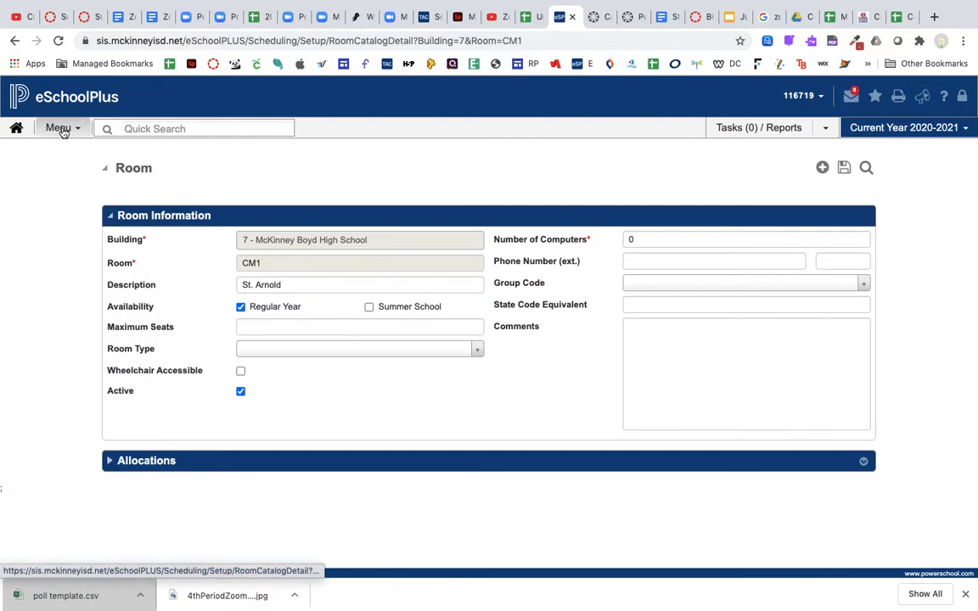
Open the cm1 Secondary Homeroom activity for McKinney Boyd High School from the registration Activity Setup search results
click(63, 130)
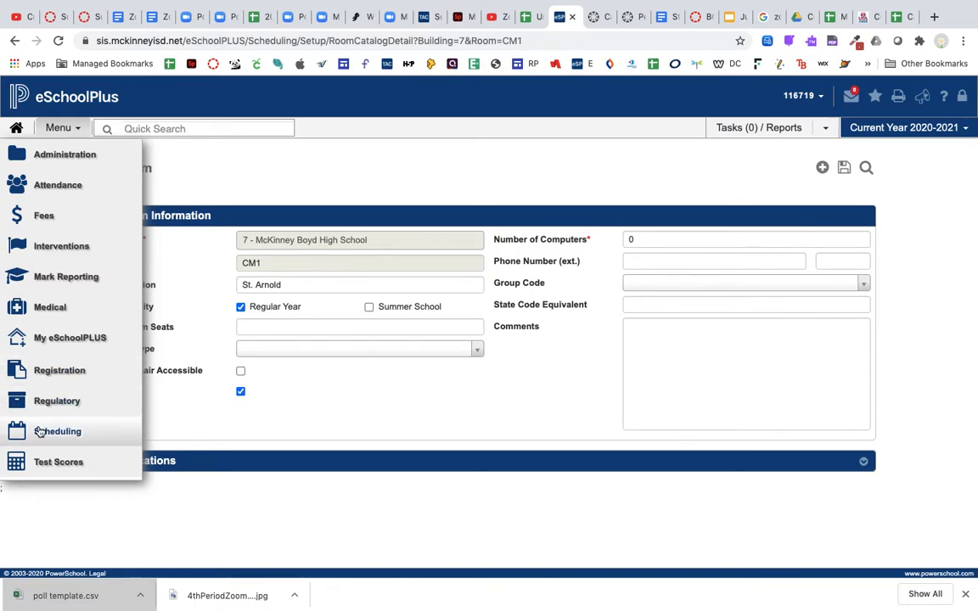
click(47, 371)
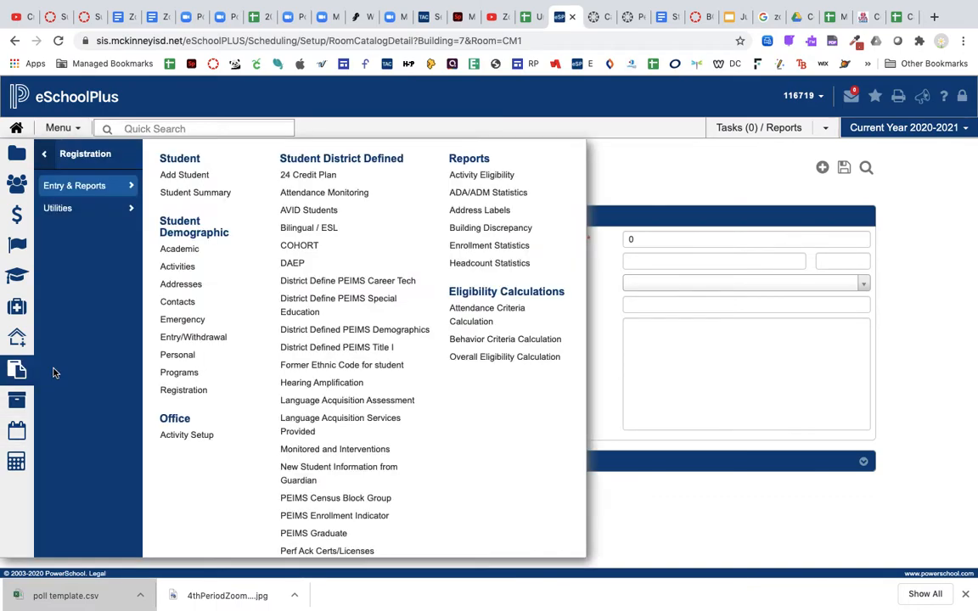
click(171, 434)
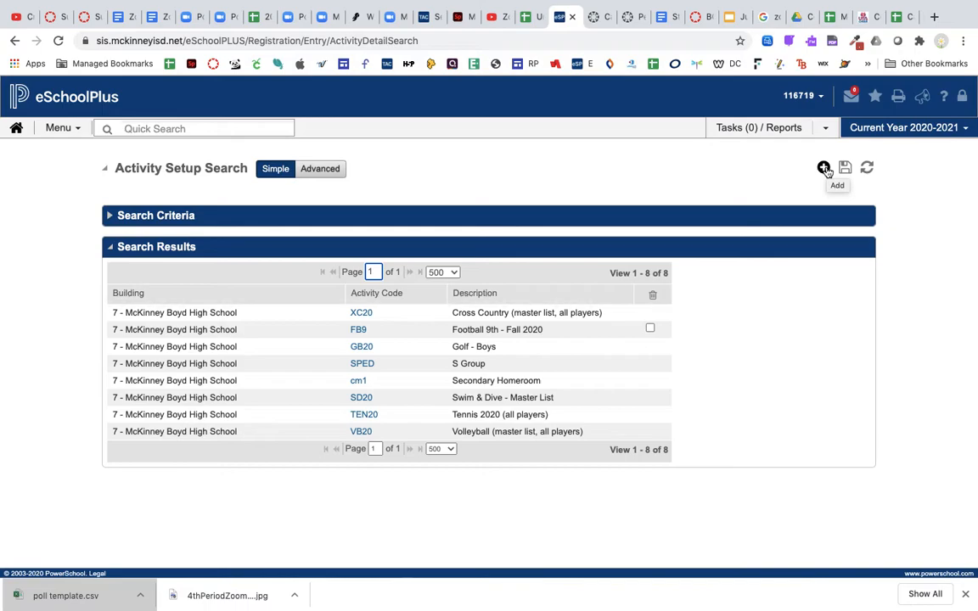
click(360, 382)
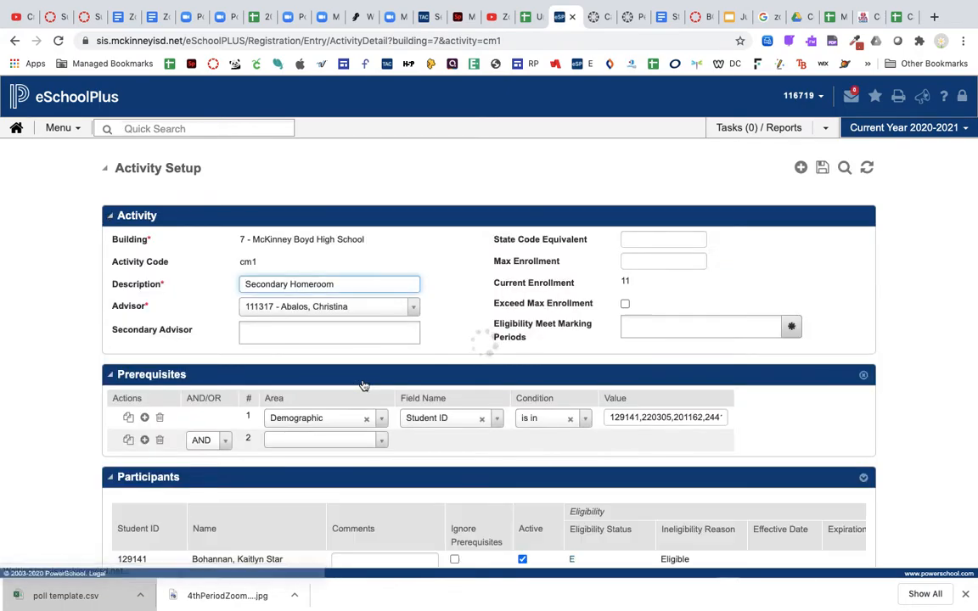
Set the cm1 activity's advisor to the staff member named in the CM1 room description
click(375, 311)
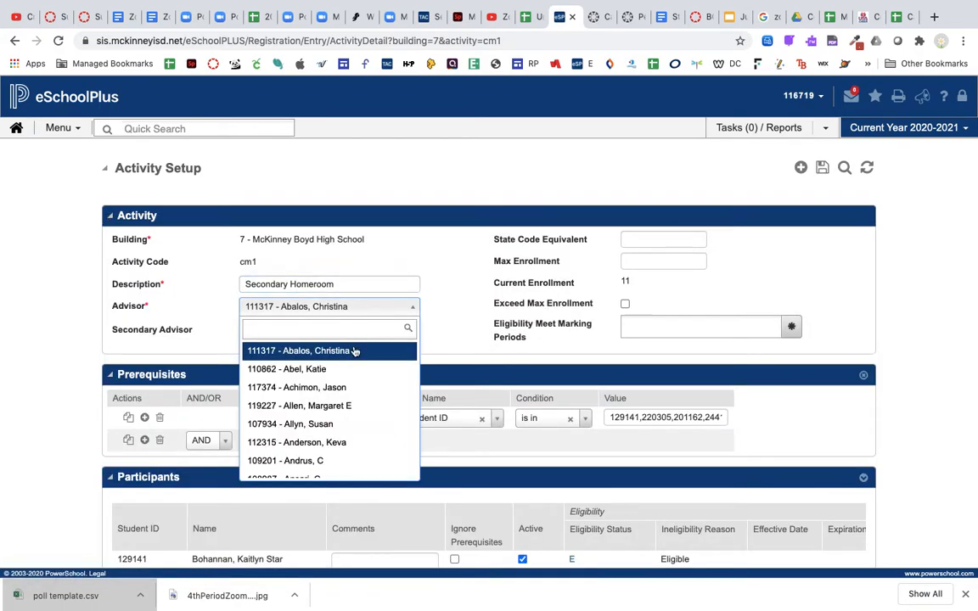
scroll(332, 423, down, 5)
scroll(331, 424, down, 10)
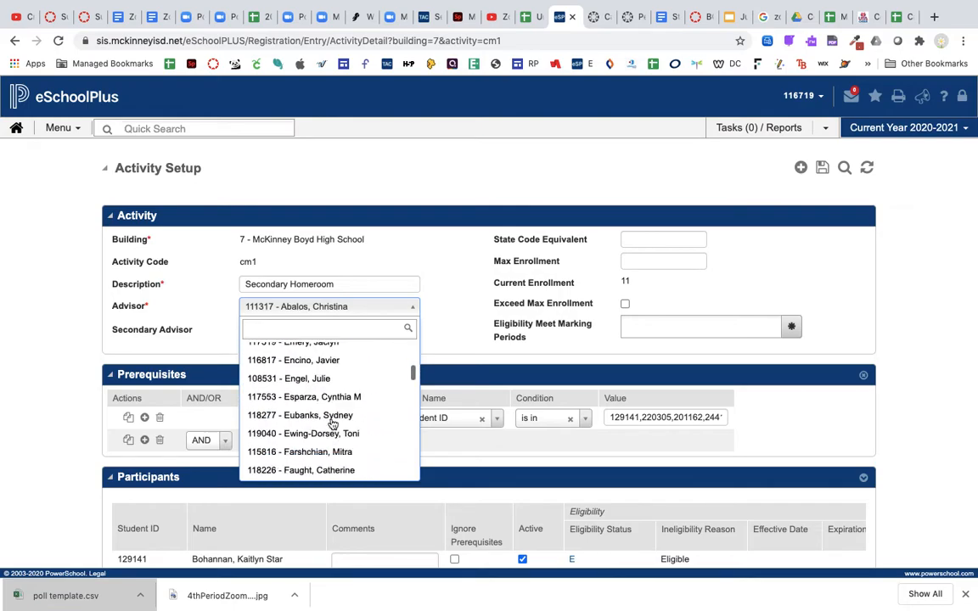
text(st)
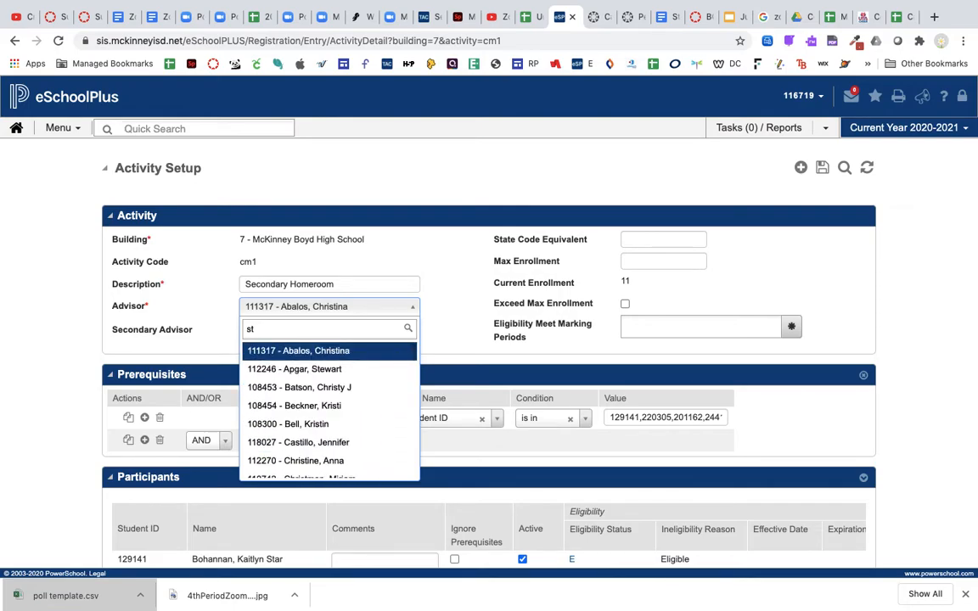
scroll(327, 399, down, 2)
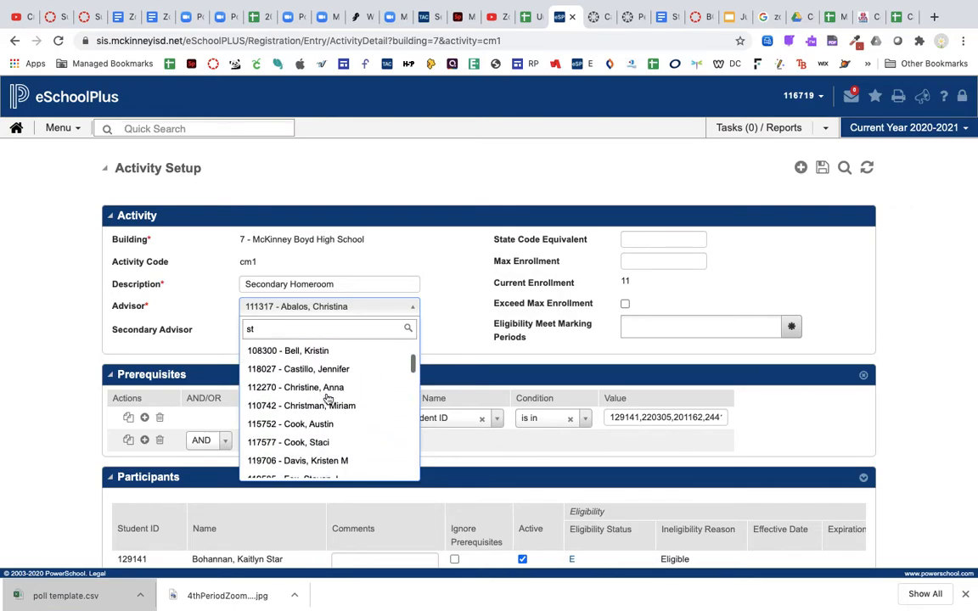
scroll(328, 399, down, 2)
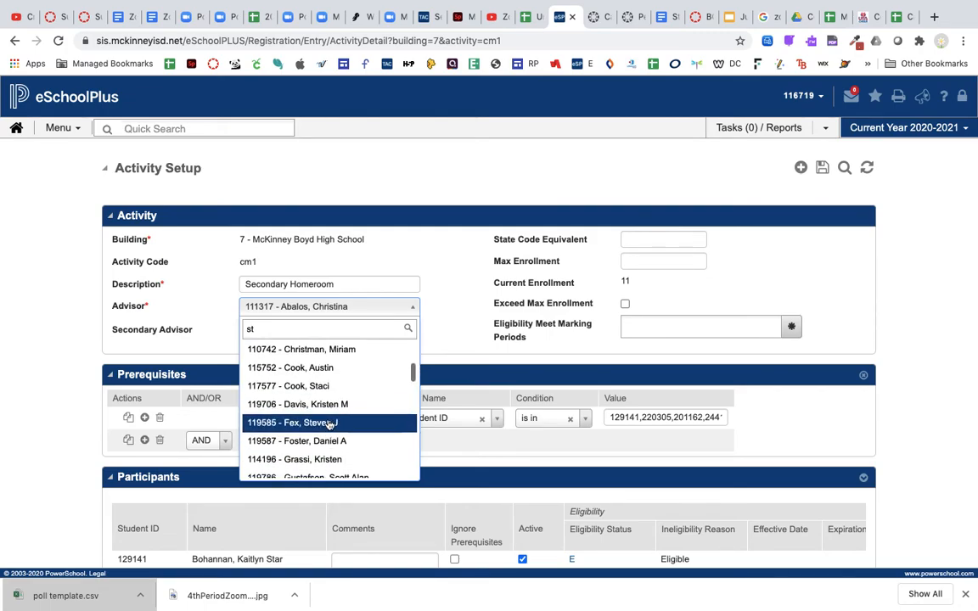
scroll(328, 425, down, 2)
text(.)
key(BackSpace)
key(BackSpace)
key(BackSpace)
text(ar)
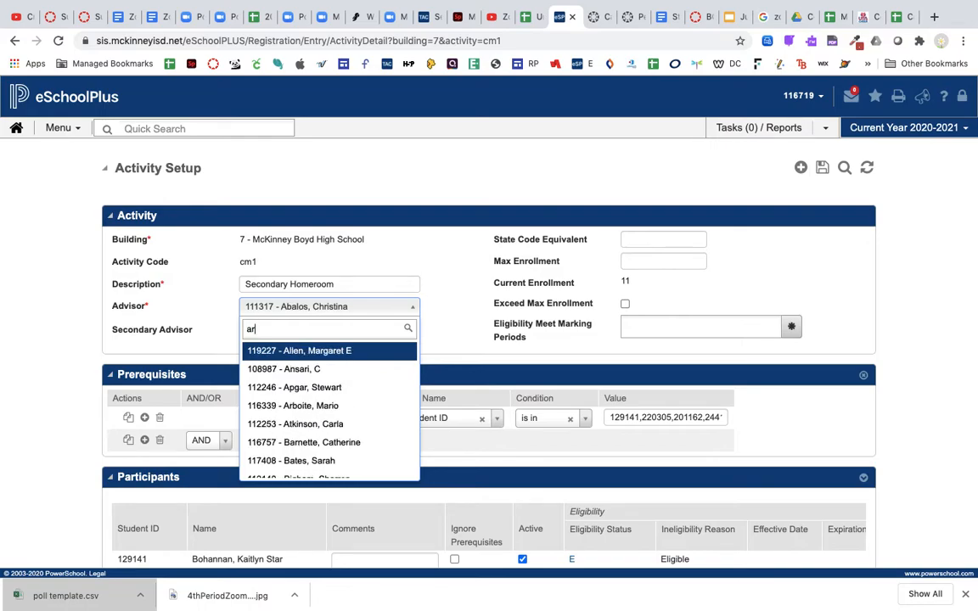
text(n)
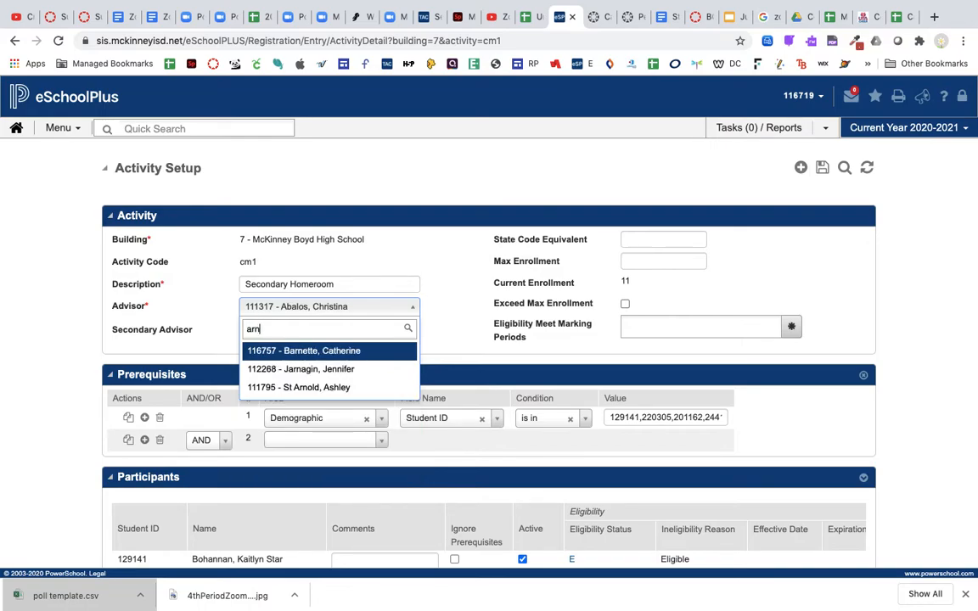
click(327, 387)
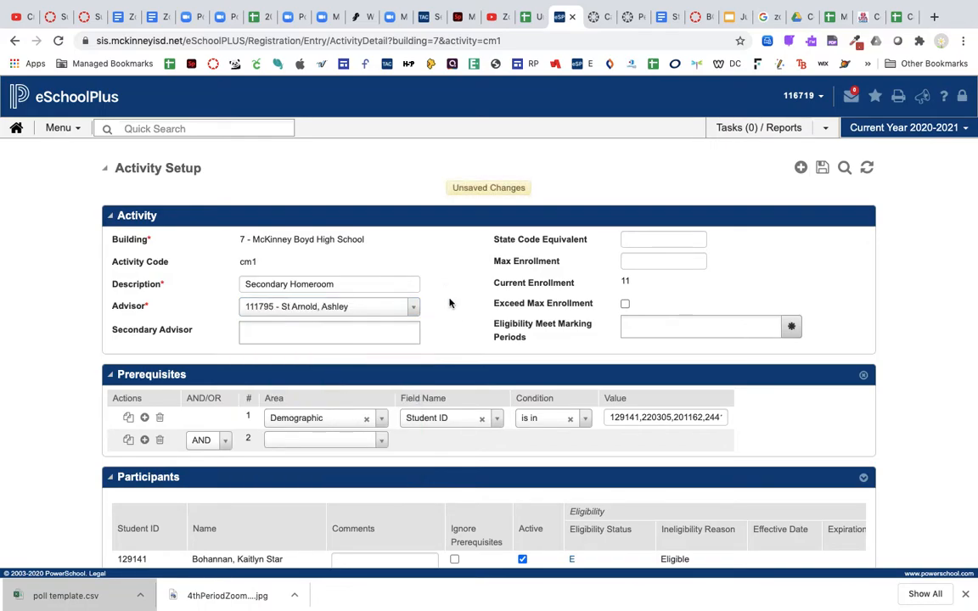
Switch to the Case Managers 20-21 spreadsheet and look through the NEW Case Manager column for the advisor's students
scroll(450, 306, down, 1)
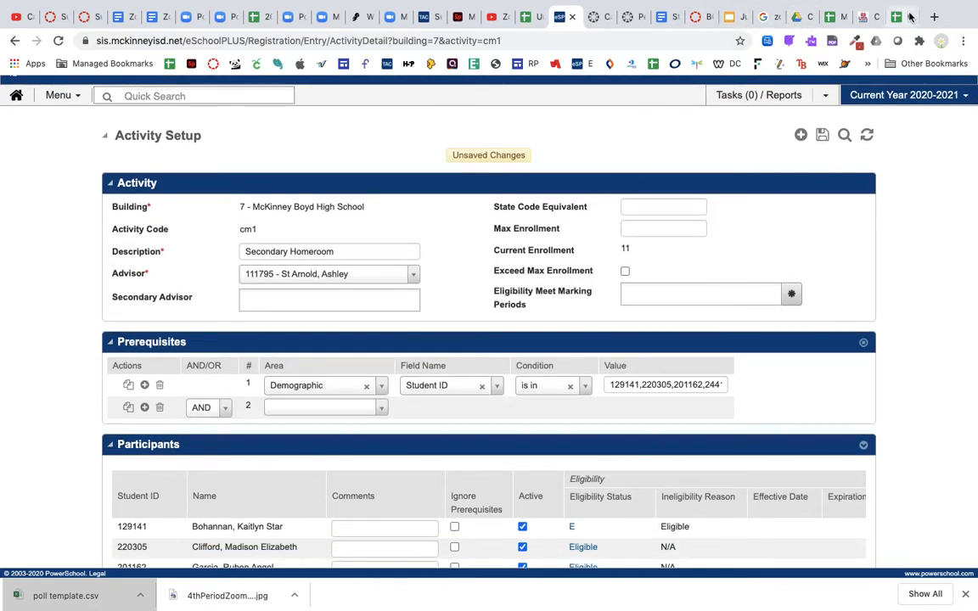
click(899, 15)
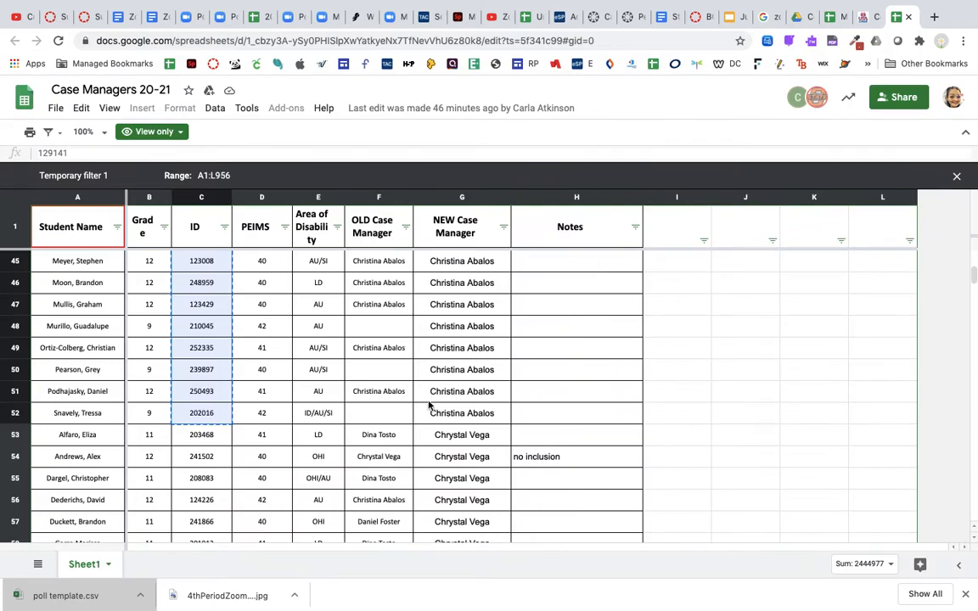
scroll(428, 406, down, 20)
scroll(429, 405, down, 20)
scroll(429, 406, down, 8)
scroll(428, 406, up, 10)
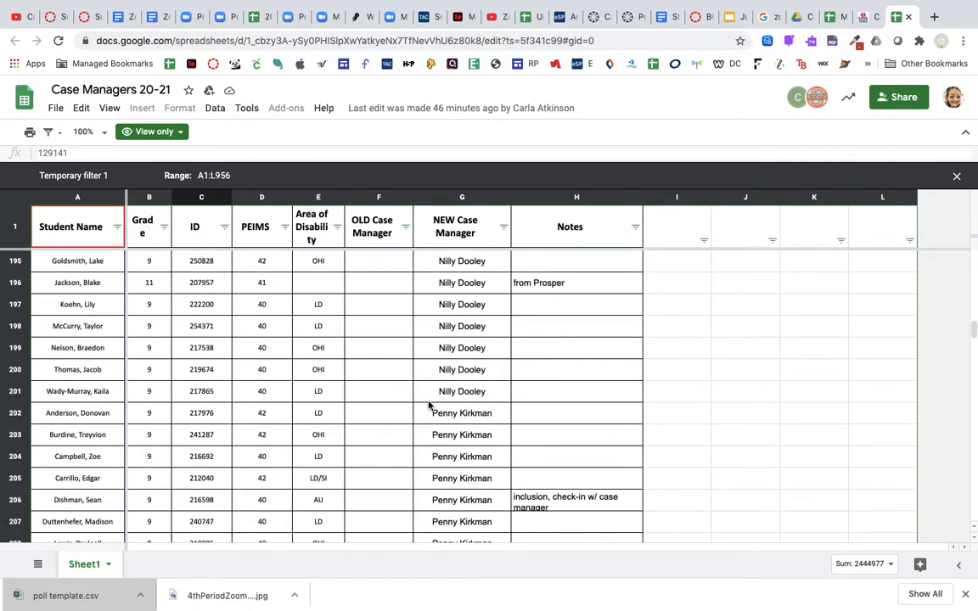
scroll(428, 406, up, 9)
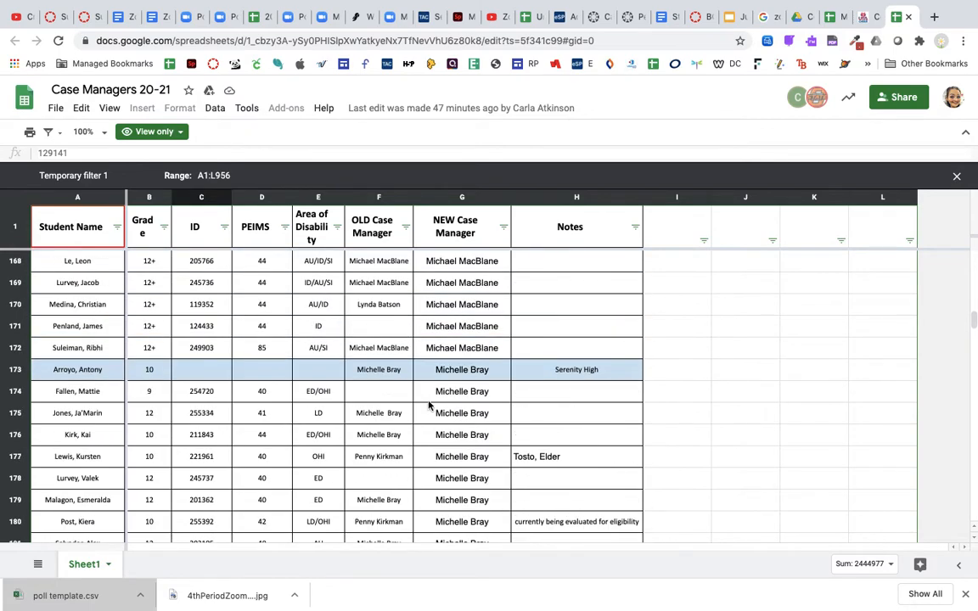
Find the advisor's surname in the case manager sheet and go to the first match in row 2
key(ctrl+f)
text(arnold)
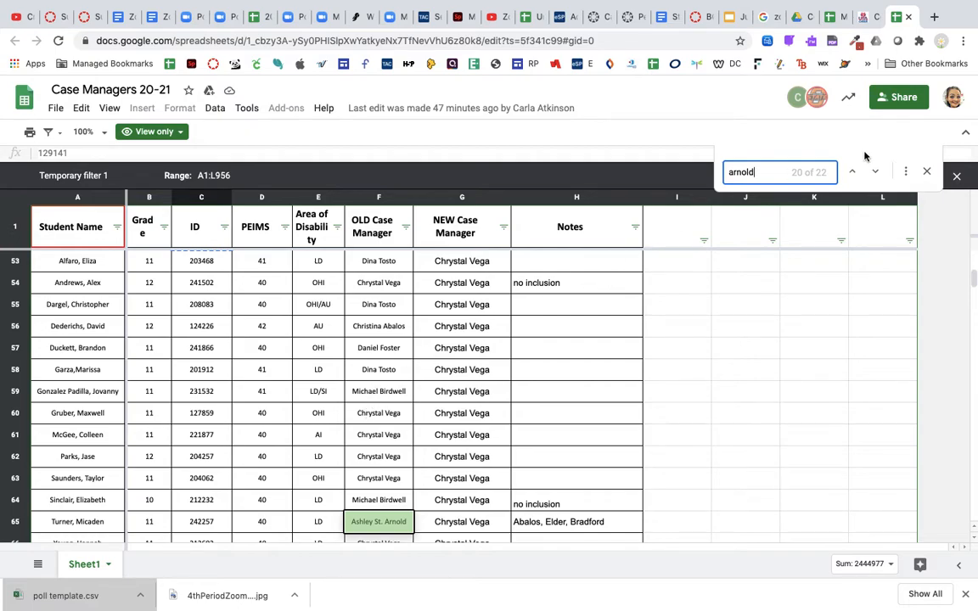
click(875, 172)
click(875, 174)
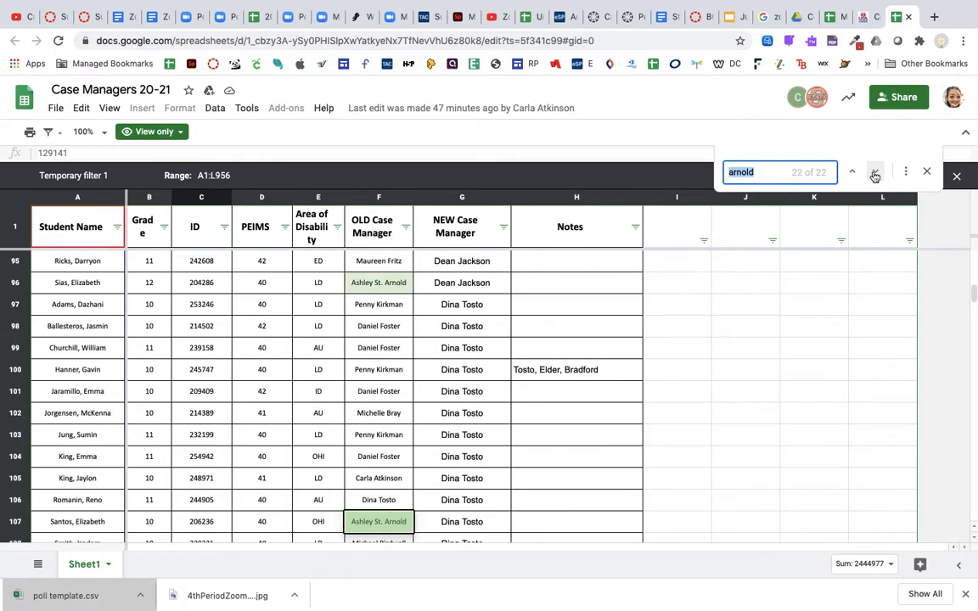
click(875, 173)
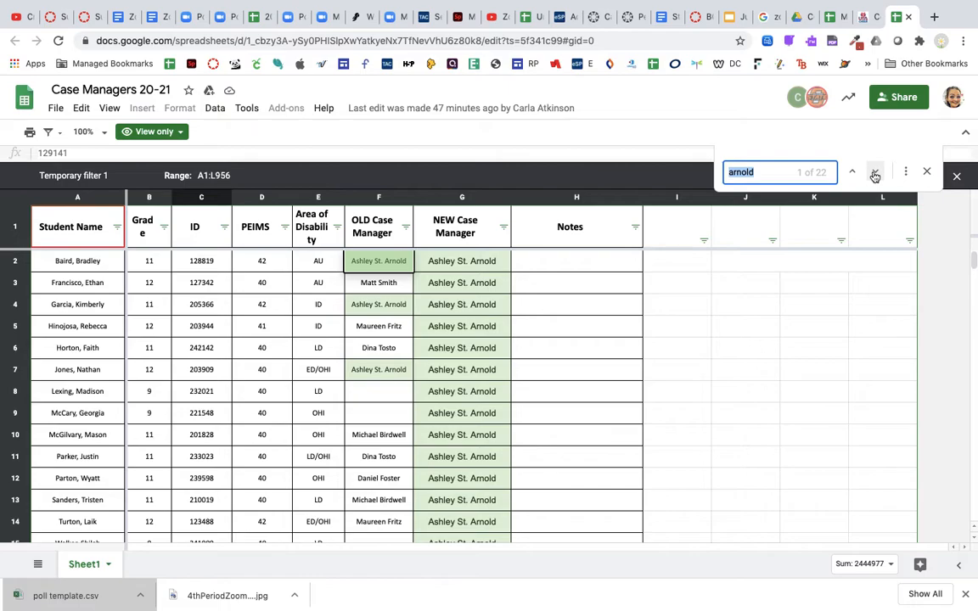
click(337, 395)
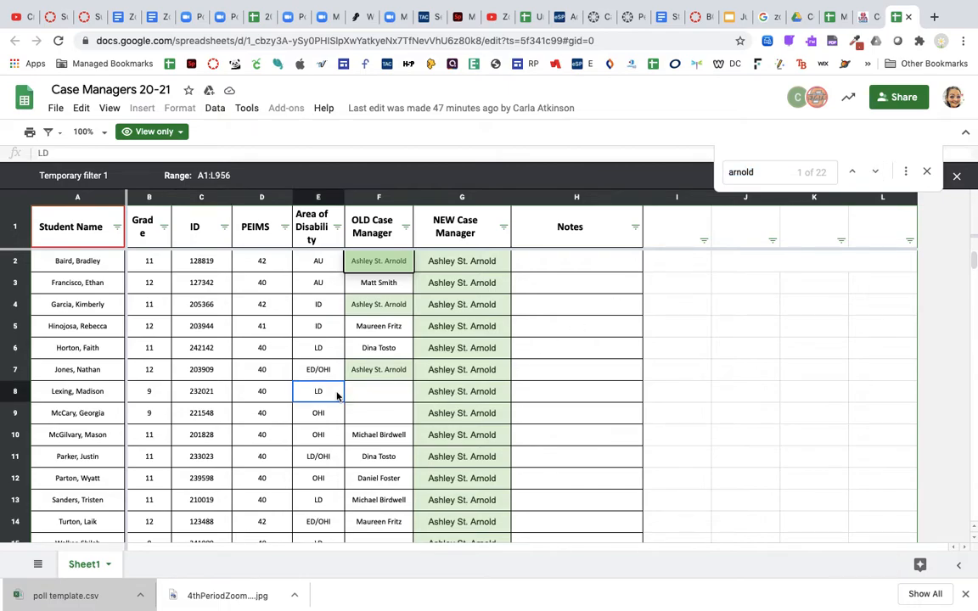
click(551, 381)
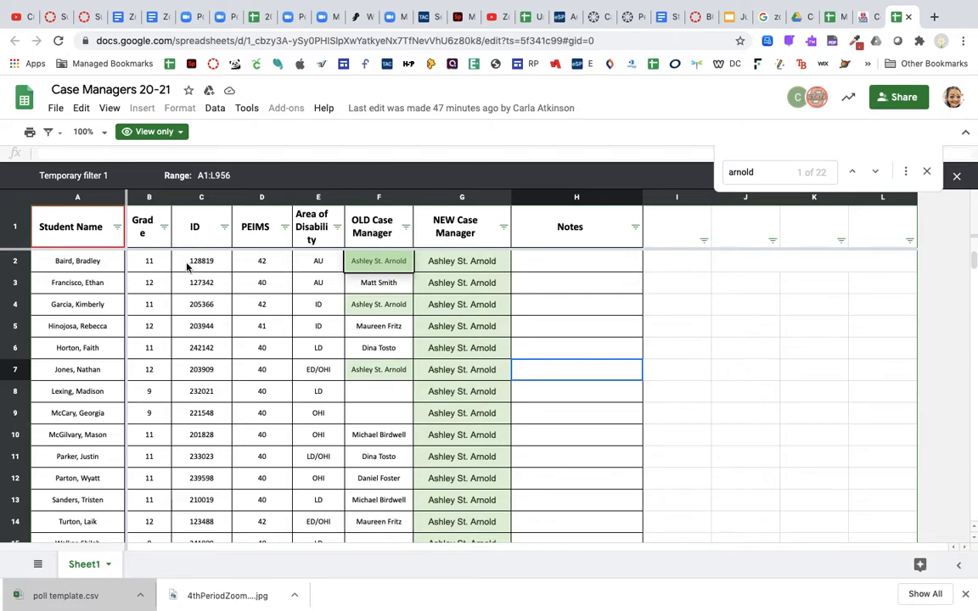
Copy the student IDs in C2:C17 for all students assigned to the advisor as new case manager
drag(196, 266, 203, 524)
scroll(196, 349, down, 1)
scroll(201, 415, down, 1)
scroll(203, 467, down, 1)
key(ctrl+c)
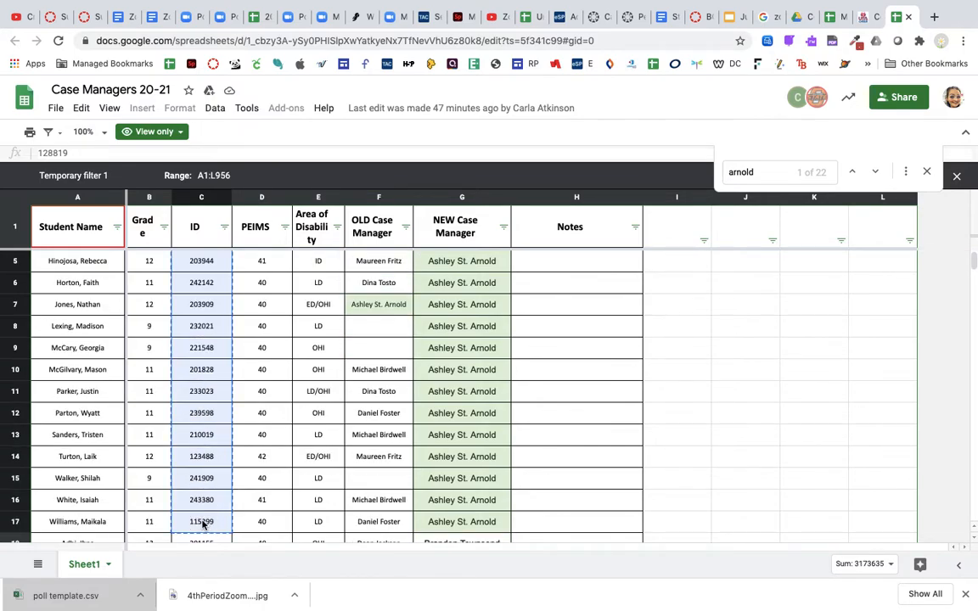
Switch to the cm1 activity in eSchoolPlus and replace the Student ID prerequisite's value with the copied student IDs
click(562, 17)
click(638, 385)
key(ctrl+a)
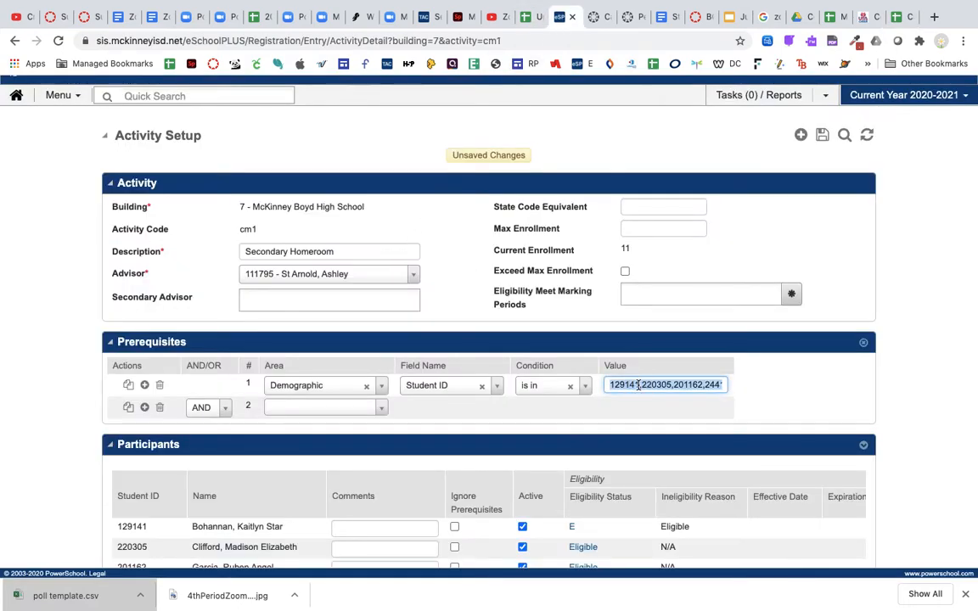
key(BackSpace)
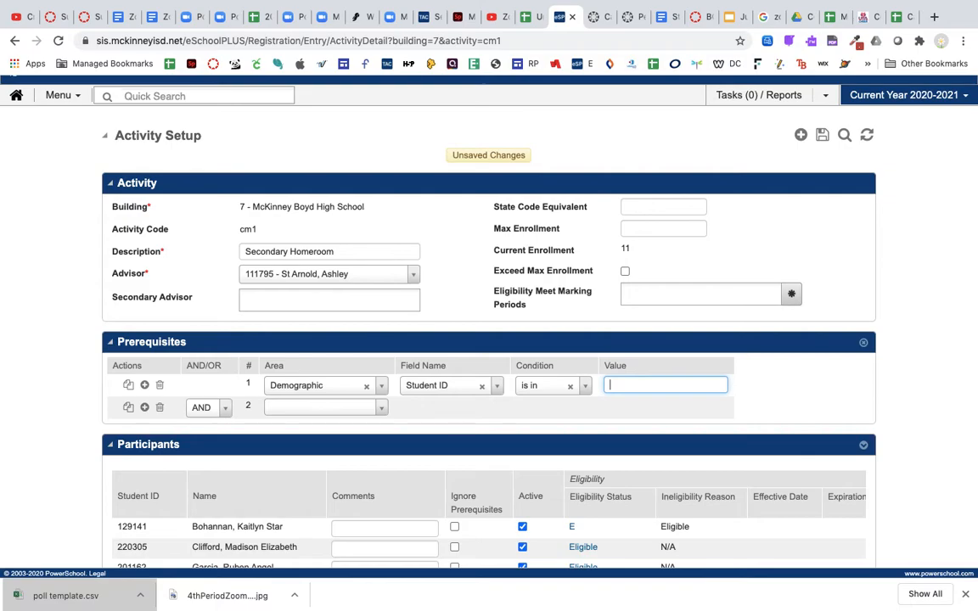
key(ctrl+v)
Replace the spaces between the first several student IDs in the prerequisite value with commas
click(619, 385)
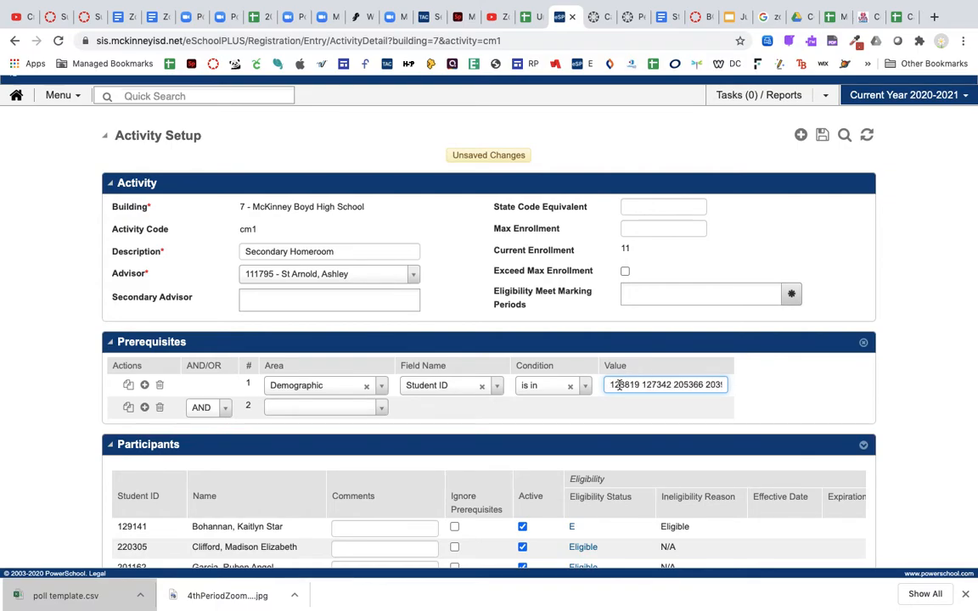
key(BackSpace)
text(,)
key(Delete)
text(,)
key(alt+Right)
key(Delete)
text(,)
key(alt+Right)
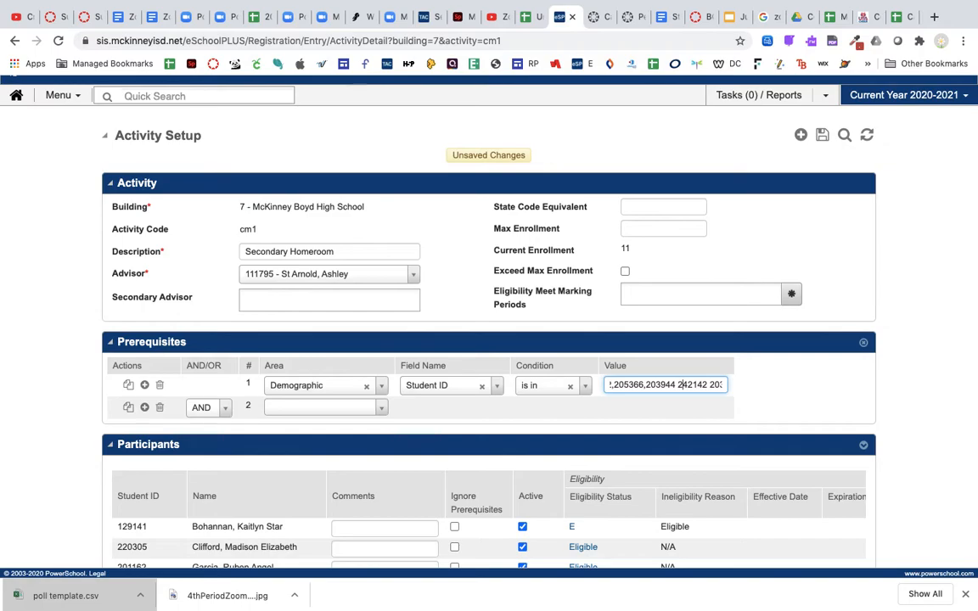
key(Delete)
text(,)
key(alt+Right)
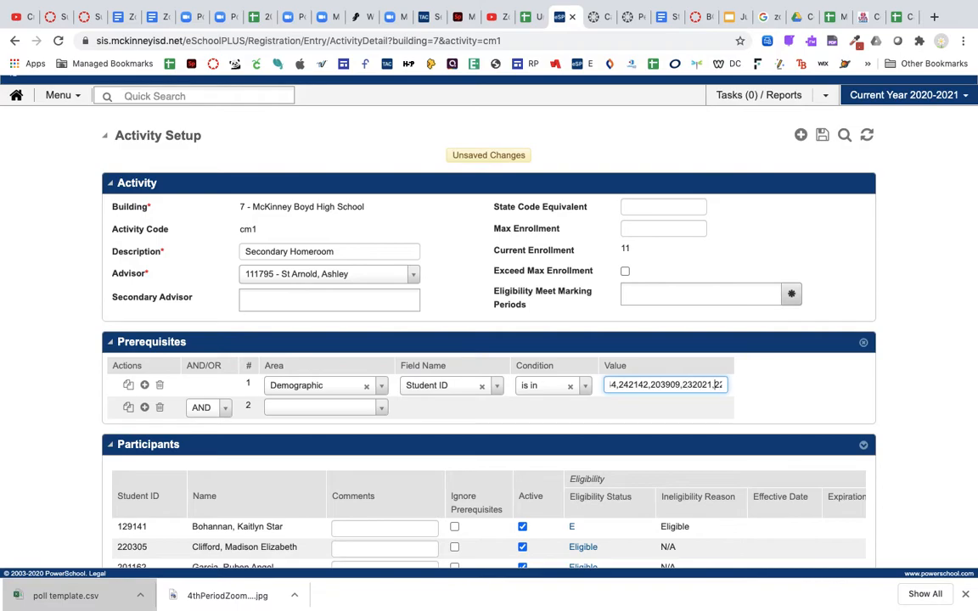
key(Right)
key(Right)
key(Right)
key(Right)
key(Right)
key(Right)
key(Right)
key(BackSpace)
text(,)
key(BackSpace)
key(BackSpace)
text(,)
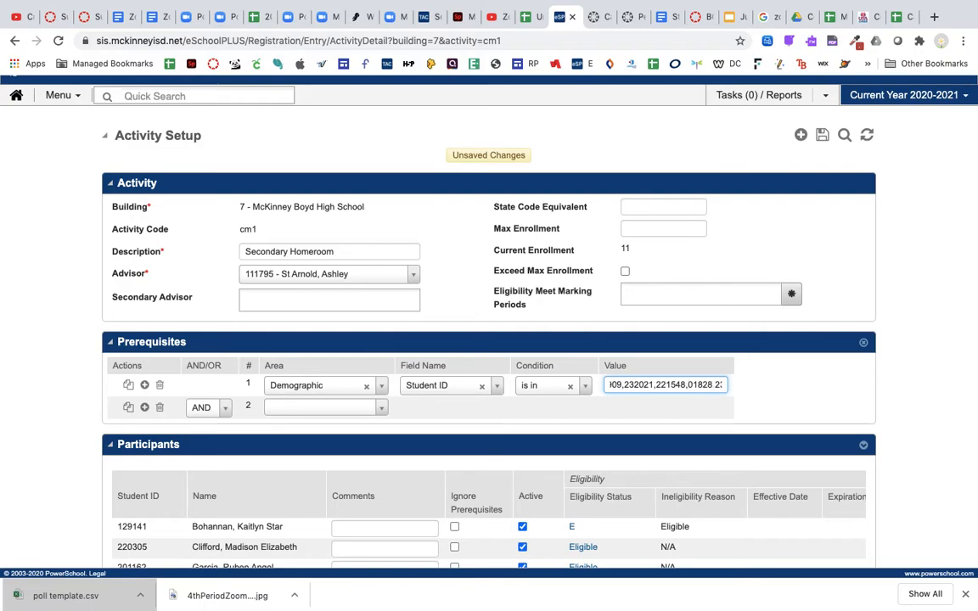
Look up the activity's first participant by student ID, discard the unsaved activity changes, and view the student's summary for secondary homeroom details
click(196, 95)
text(12)
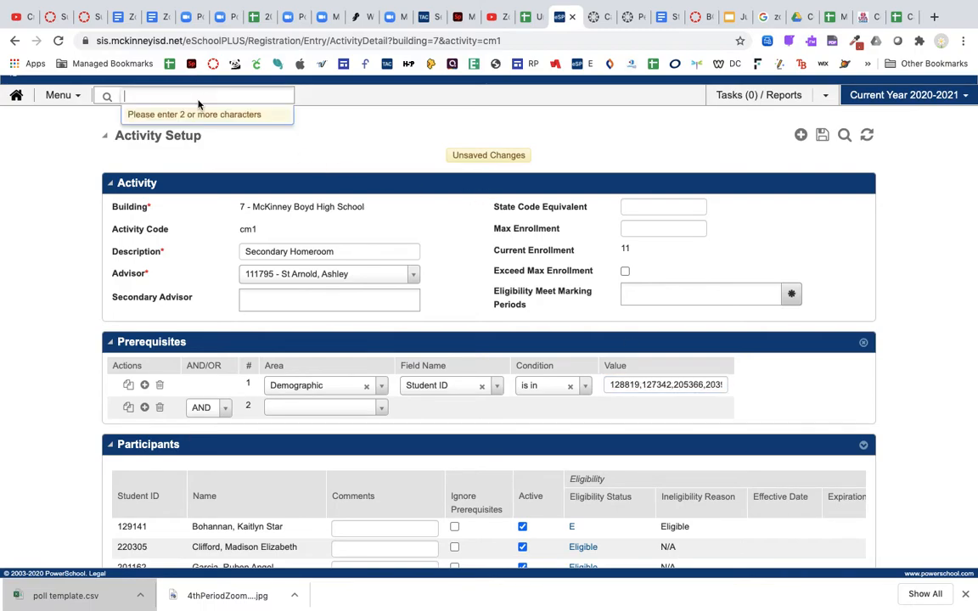
text(9141)
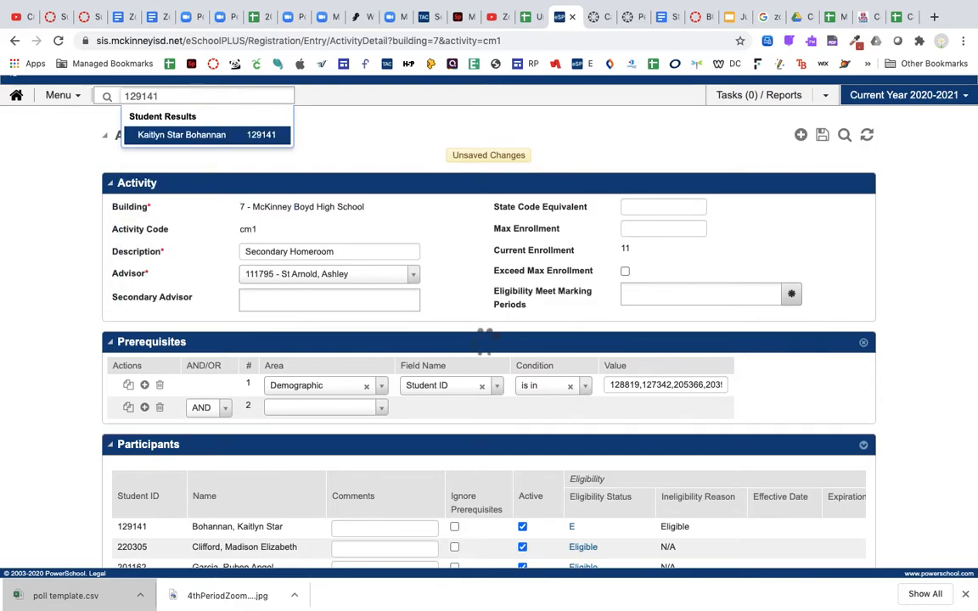
click(180, 134)
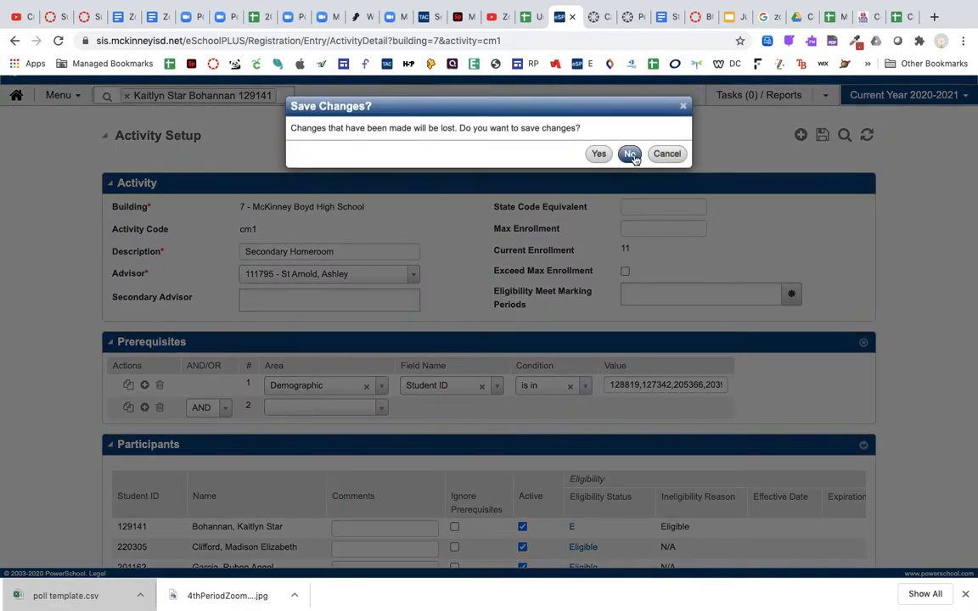
click(630, 156)
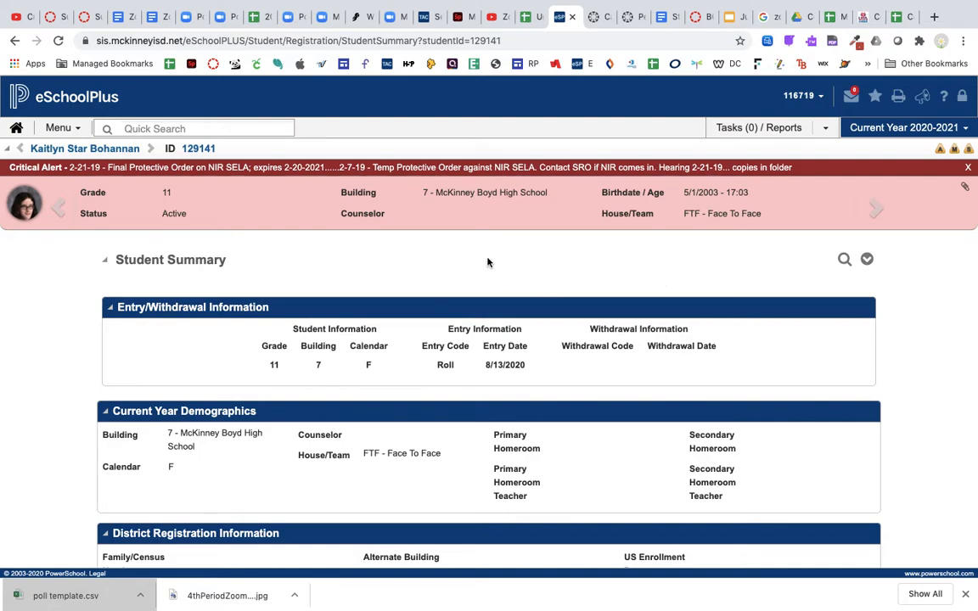
scroll(487, 263, down, 1)
scroll(487, 262, up, 1)
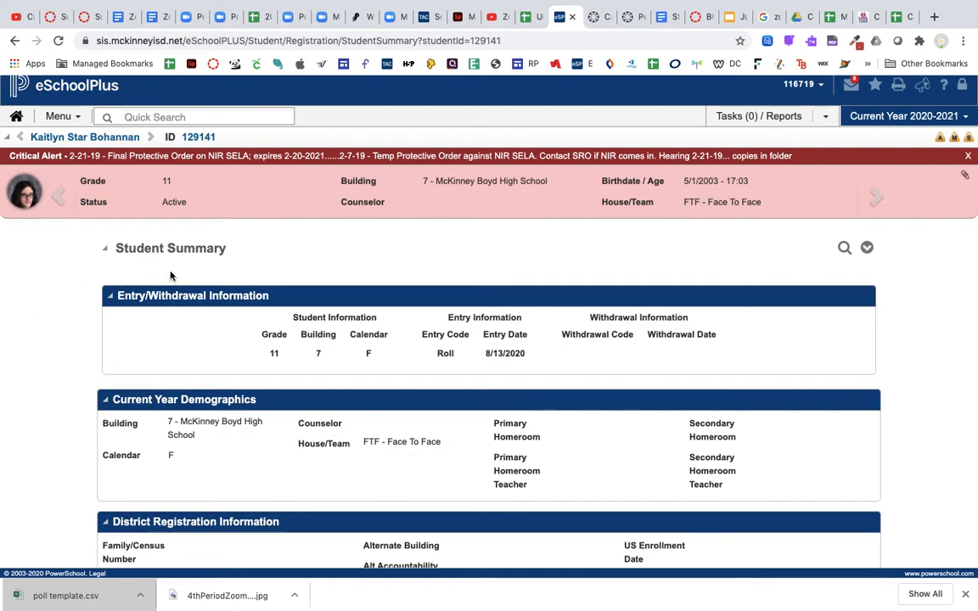
Reopen the cm1 activity in Activity Setup and prefix its description with "CM1 - " before the advisor's surname
click(75, 119)
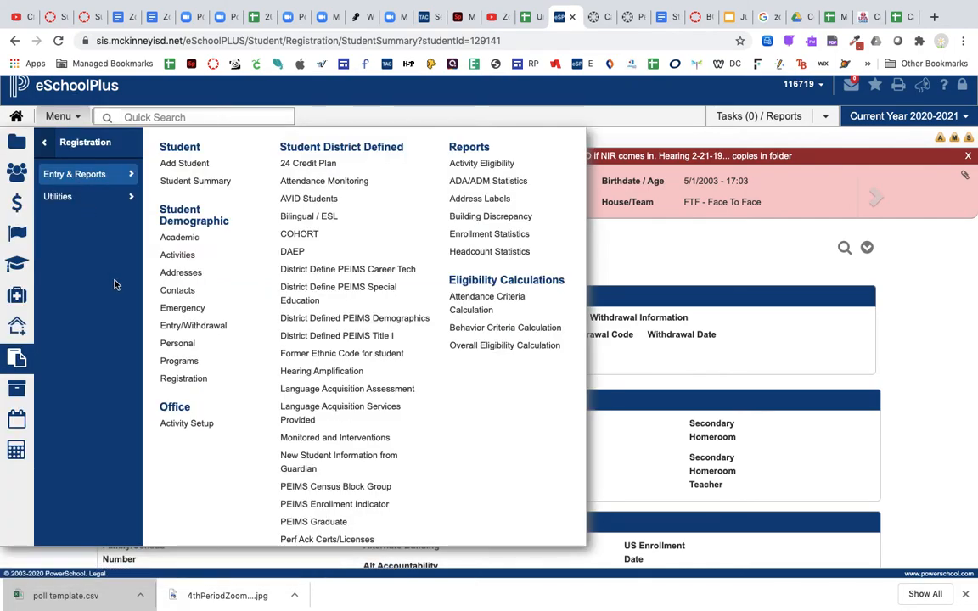
click(186, 424)
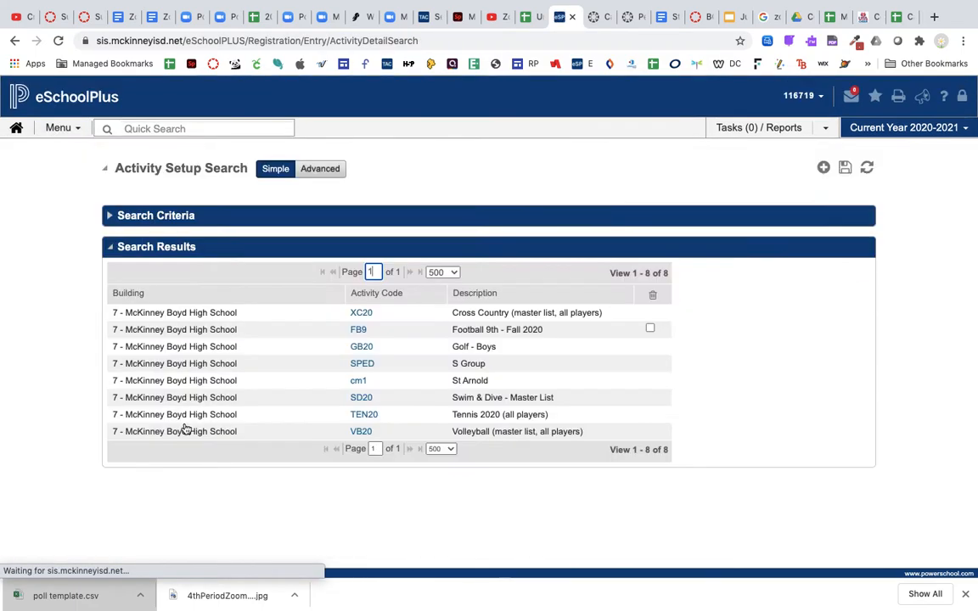
click(359, 383)
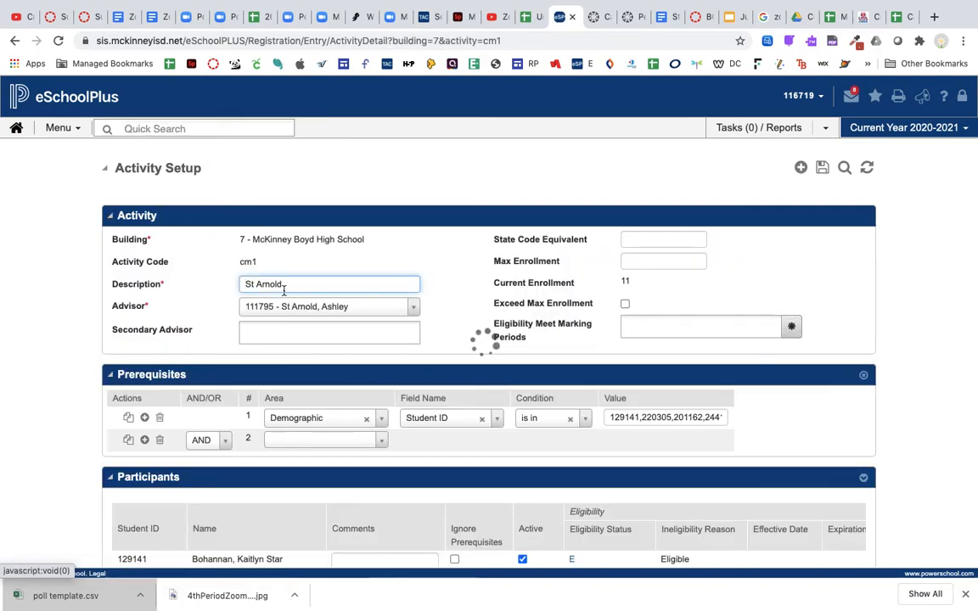
triple_click(285, 285)
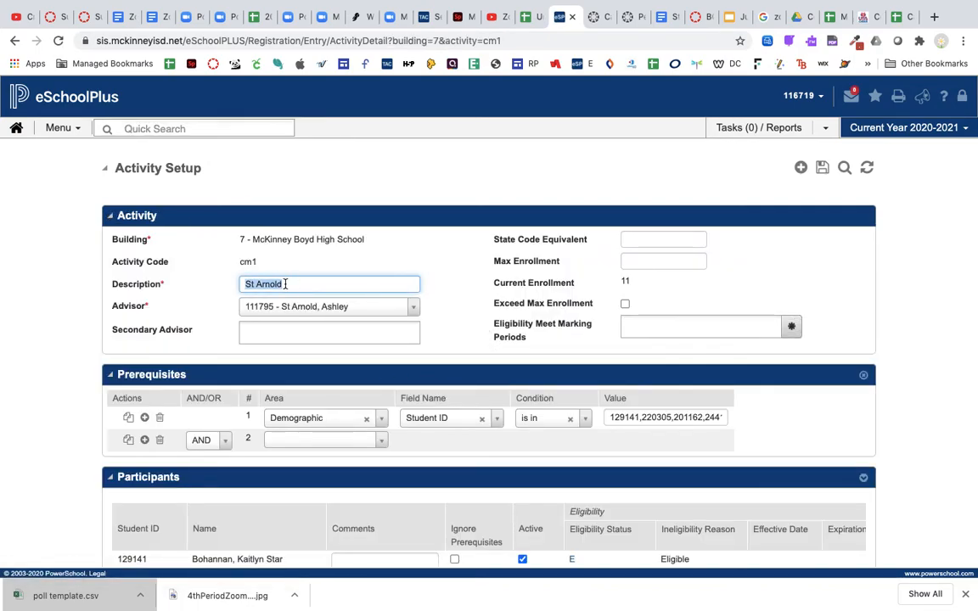
key(Left)
text(CM1 -)
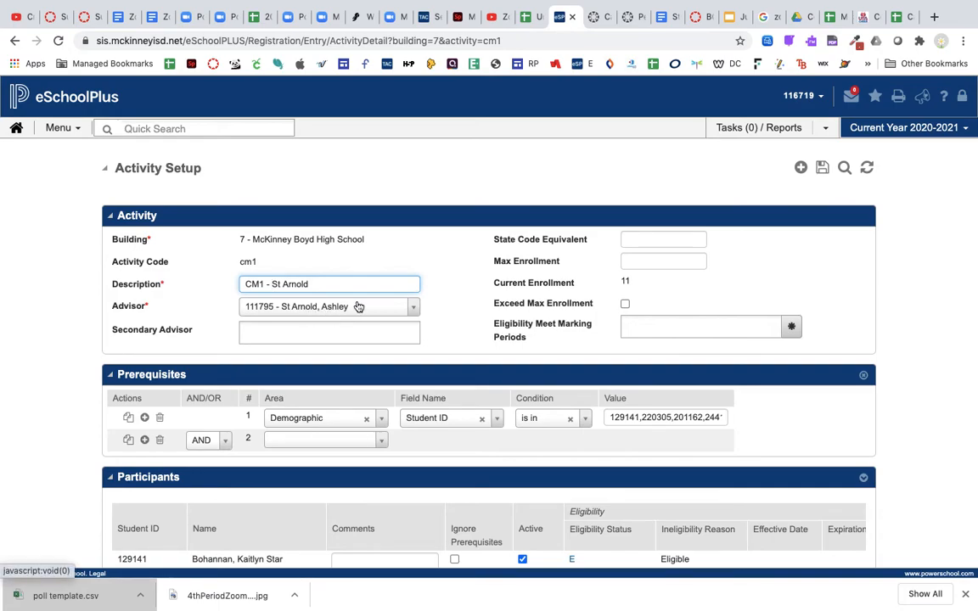
Replace the Student ID prerequisite's value with the copied list of case-managed student IDs
scroll(463, 340, down, 1)
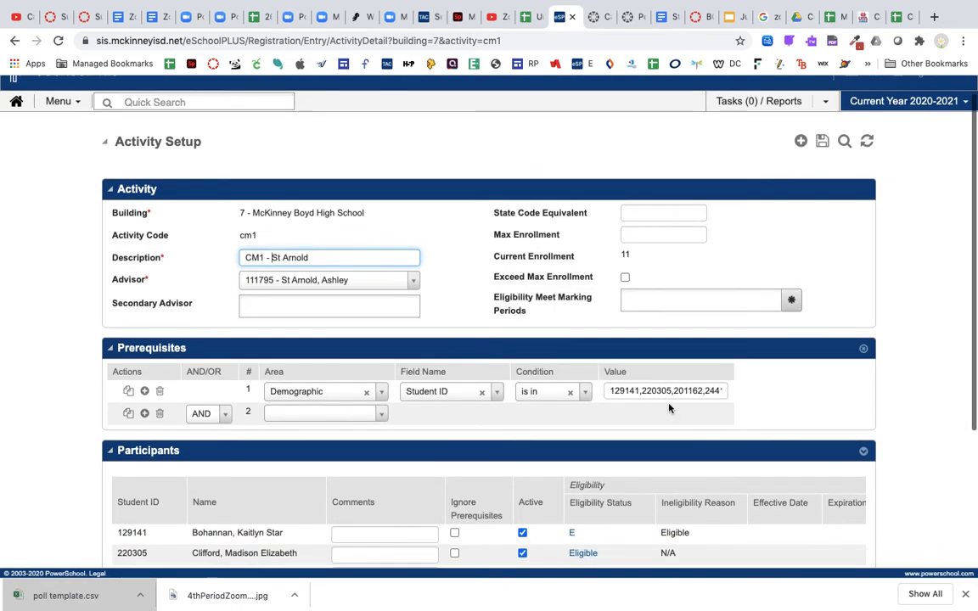
drag(658, 390, 789, 399)
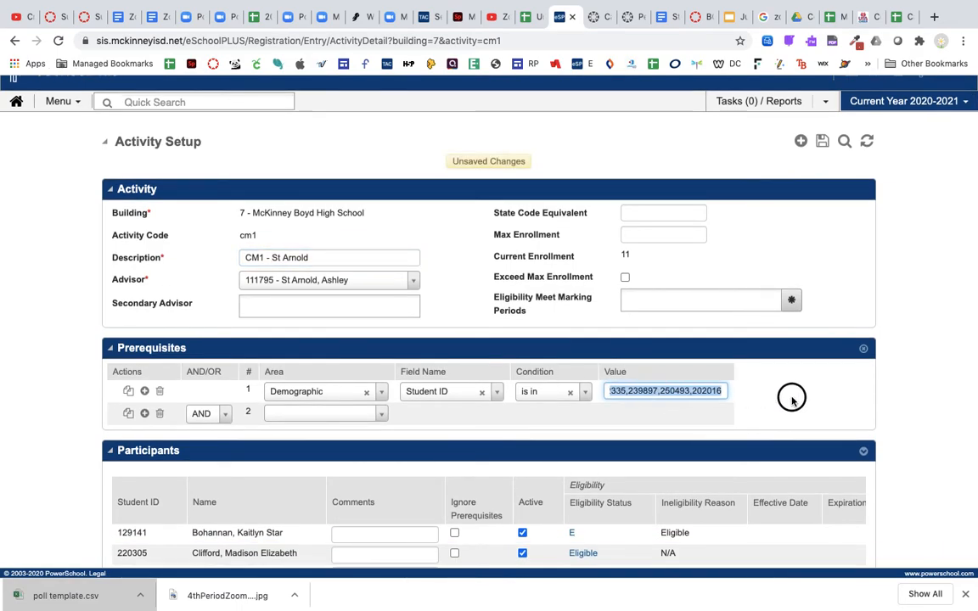
key(BackSpace)
key(BackSpace)
key(BackSpace)
key(BackSpace)
key(BackSpace)
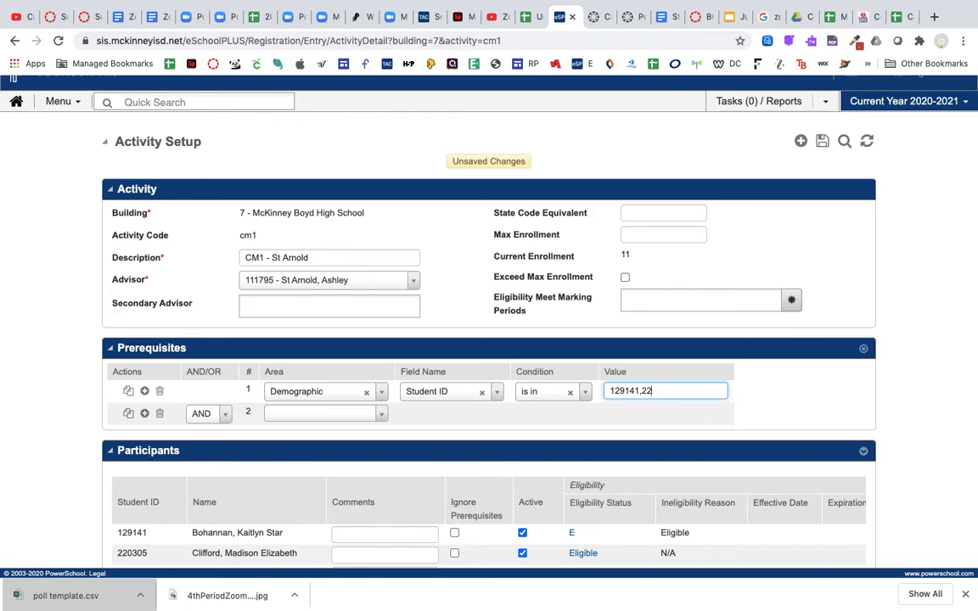
key(BackSpace)
key(BackSpace)
key(BackSpace)
key(BackSpace)
key(BackSpace)
key(BackSpace)
key(BackSpace)
key(super+v)
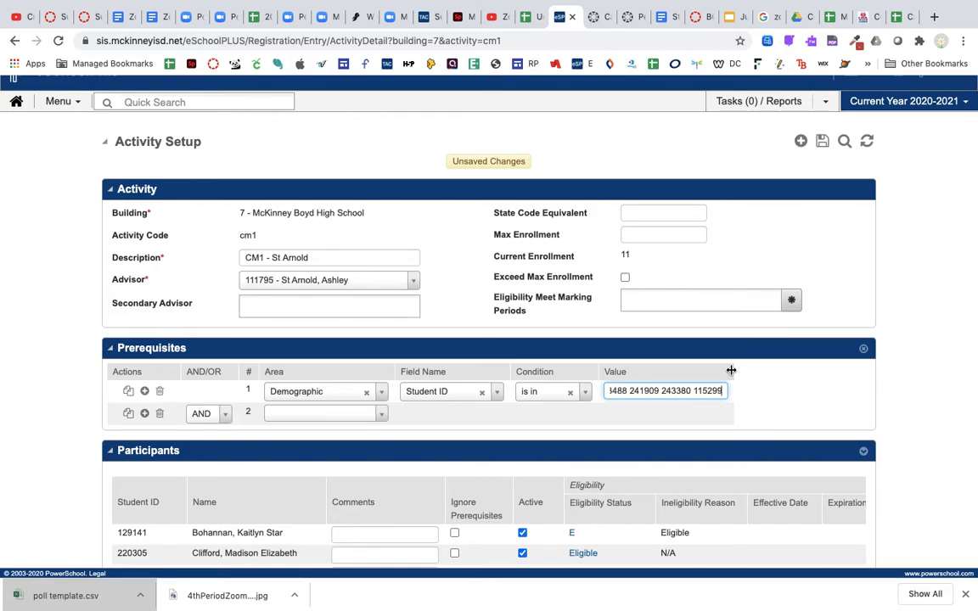
Replace every space between the student IDs in the prerequisite value with a comma, and try to save the activity
scroll(625, 393, left, 5)
click(644, 392)
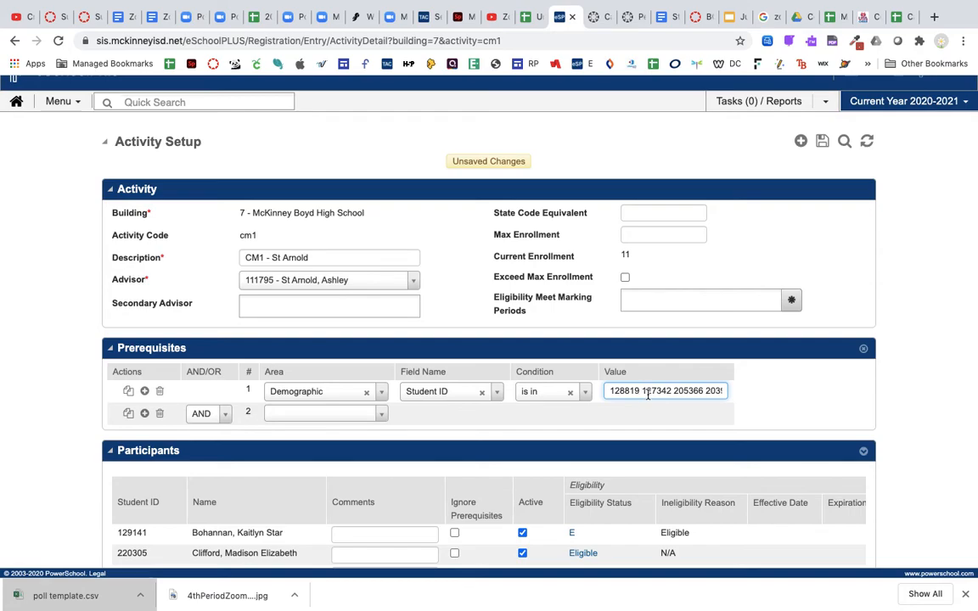
key(BackSpace)
text(,)
key(alt+Right)
key(Delete)
text(,)
key(alt+Right)
key(Delete)
text(,)
key(alt+Right)
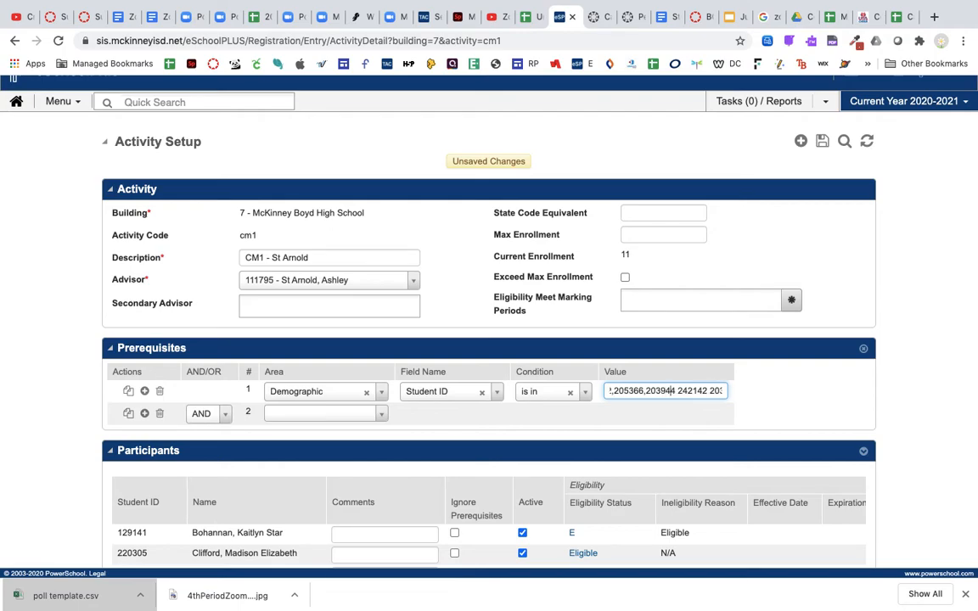
key(Right)
key(Right)
key(Right)
key(Right)
key(Right)
key(Right)
key(Right)
key(Right)
key(Left)
key(BackSpace)
text(,)
key(alt+Right)
key(BackSpace)
text(,)
key(alt+Right)
key(Delete)
text(,)
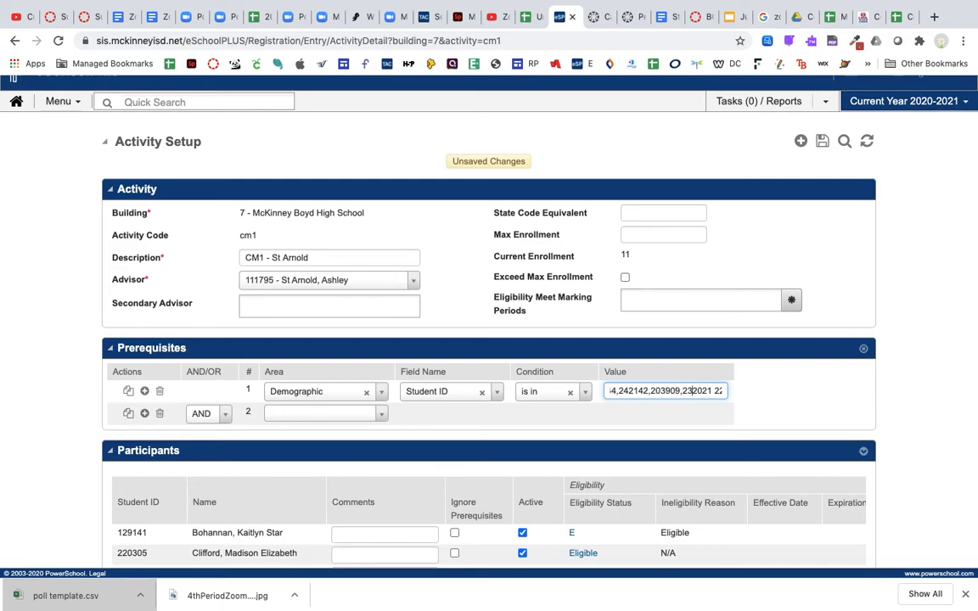
key(Right)
key(Right)
key(Right)
key(Right)
key(Right)
key(Right)
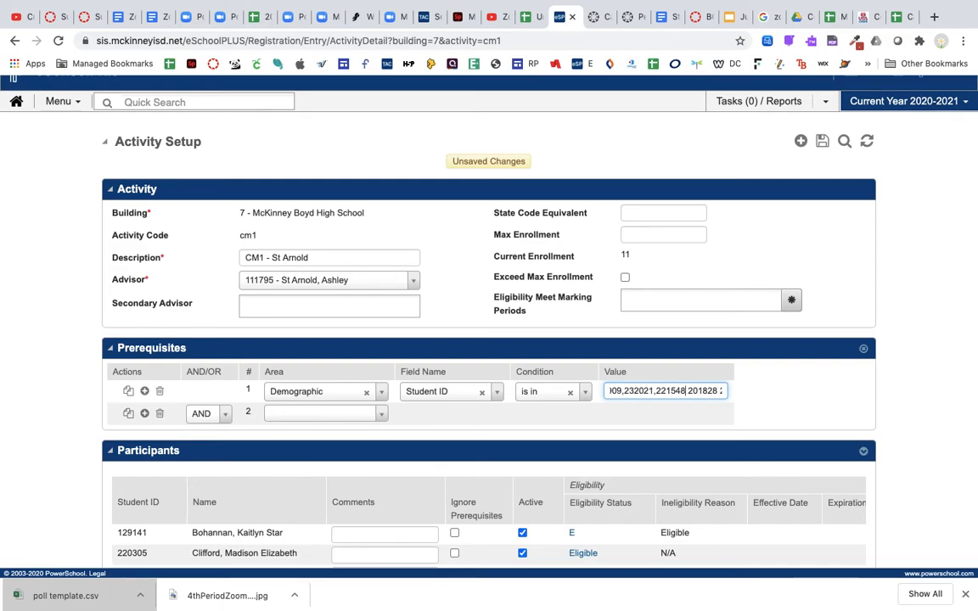
key(BackSpace)
text(,)
key(Right)
key(Right)
key(Right)
key(Right)
key(Right)
key(Right)
key(BackSpace)
text(,)
key(Right)
key(Right)
key(Right)
key(Right)
key(Right)
key(Right)
key(BackSpace)
text(,)
key(Right)
key(Right)
key(Right)
key(Right)
key(Right)
key(Right)
key(Right)
key(Right)
key(Right)
key(Right)
key(Right)
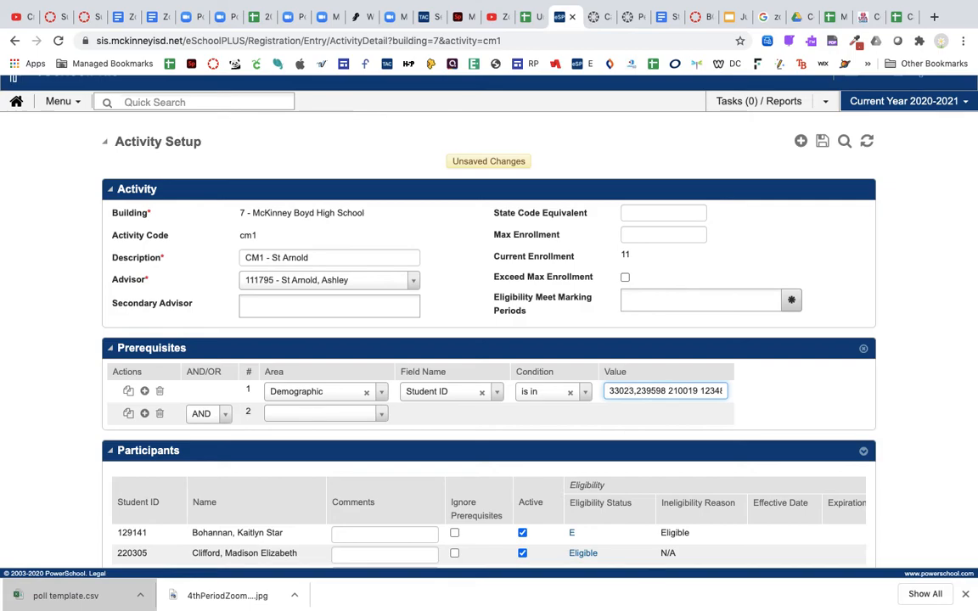
click(668, 391)
text(\)
key(BackSpace)
key(BackSpace)
text(,)
key(Right)
key(Right)
key(Right)
key(Right)
key(Right)
key(Right)
key(Right)
key(BackSpace)
text(,)
key(Right)
key(Right)
key(Right)
key(Right)
key(Right)
key(Right)
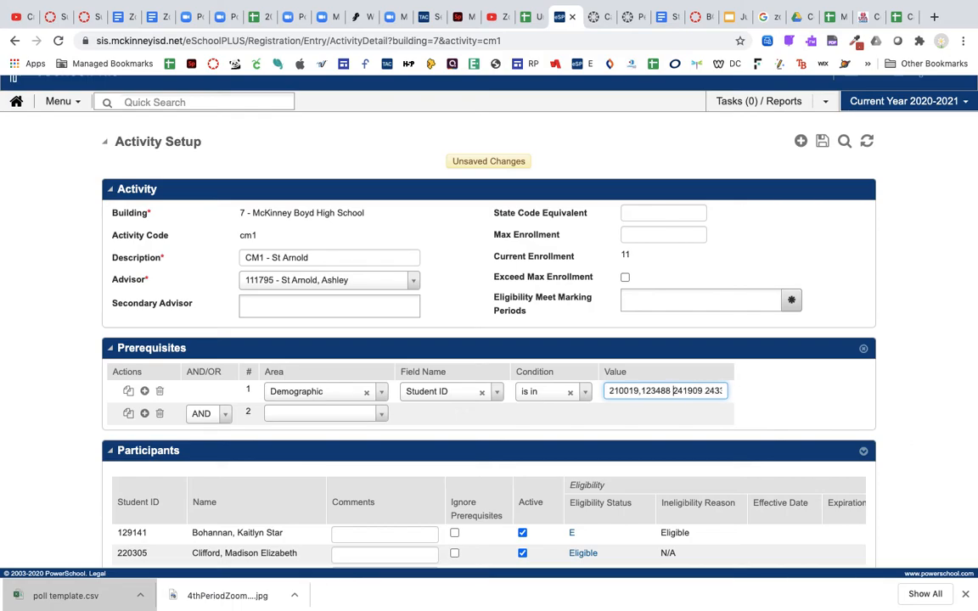
key(BackSpace)
text(,)
key(Right)
key(Right)
key(Right)
key(Right)
key(Right)
key(Right)
key(Right)
key(Right)
key(Right)
key(Right)
key(Right)
key(Right)
key(Right)
key(BackSpace)
text(,)
key(Right)
key(Right)
key(Right)
key(Right)
key(Right)
key(Right)
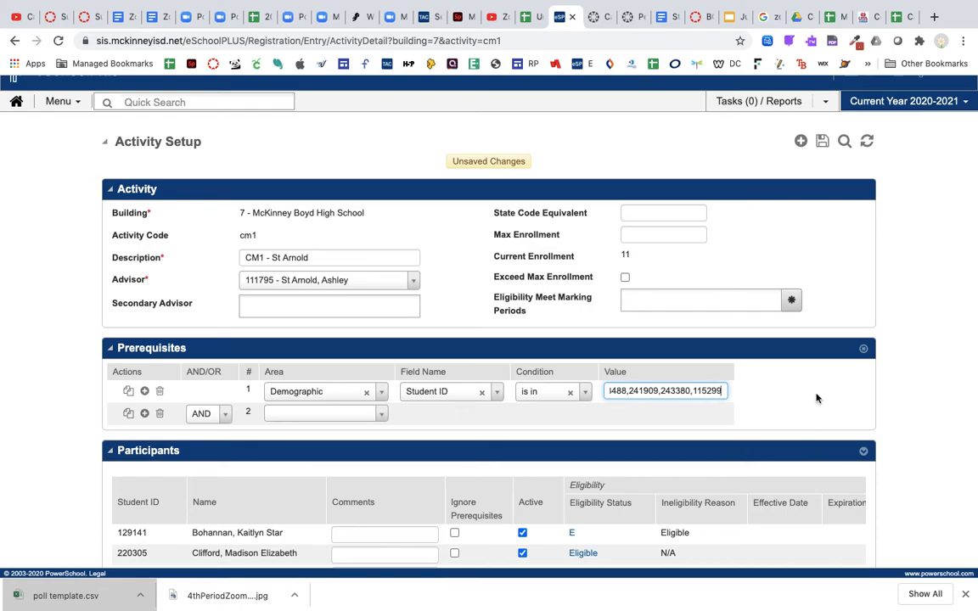
click(821, 142)
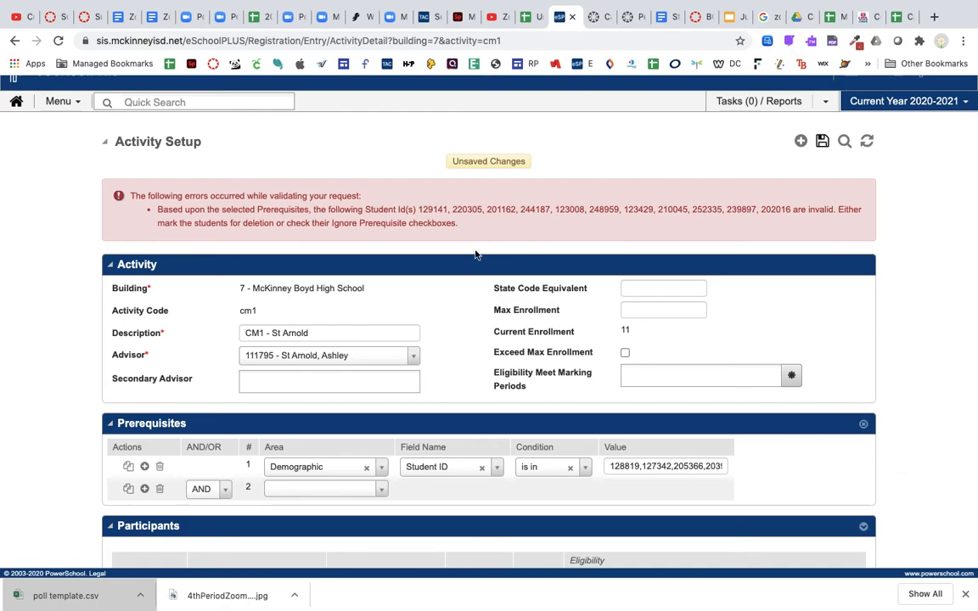
Examine the validation details, the prerequisite's condition options, and the flagged participants with their Ignore Prerequisites and deletion checkboxes
scroll(441, 304, down, 1)
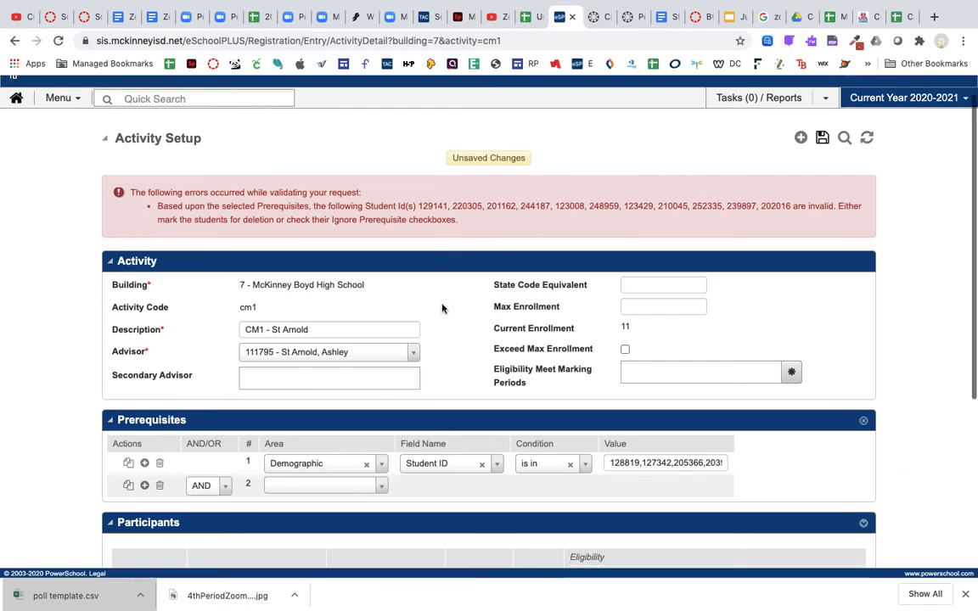
scroll(442, 308, down, 3)
scroll(441, 308, down, 1)
scroll(442, 308, up, 5)
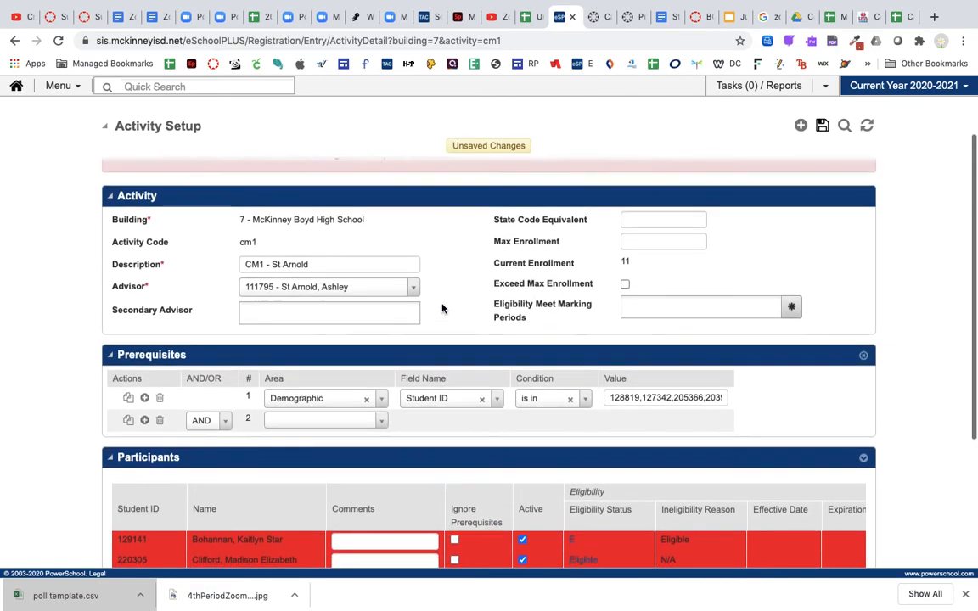
scroll(441, 308, down, 5)
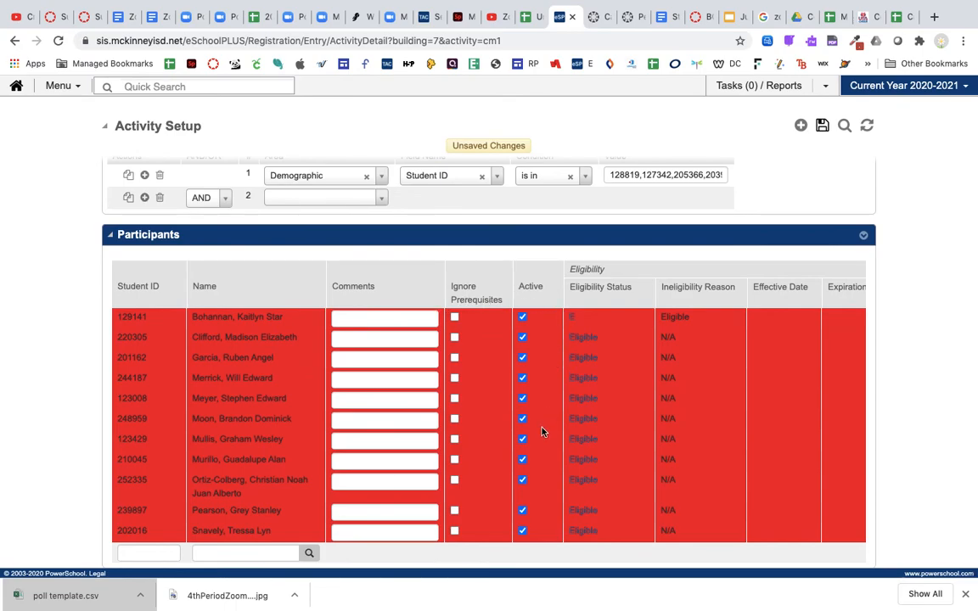
scroll(543, 432, up, 5)
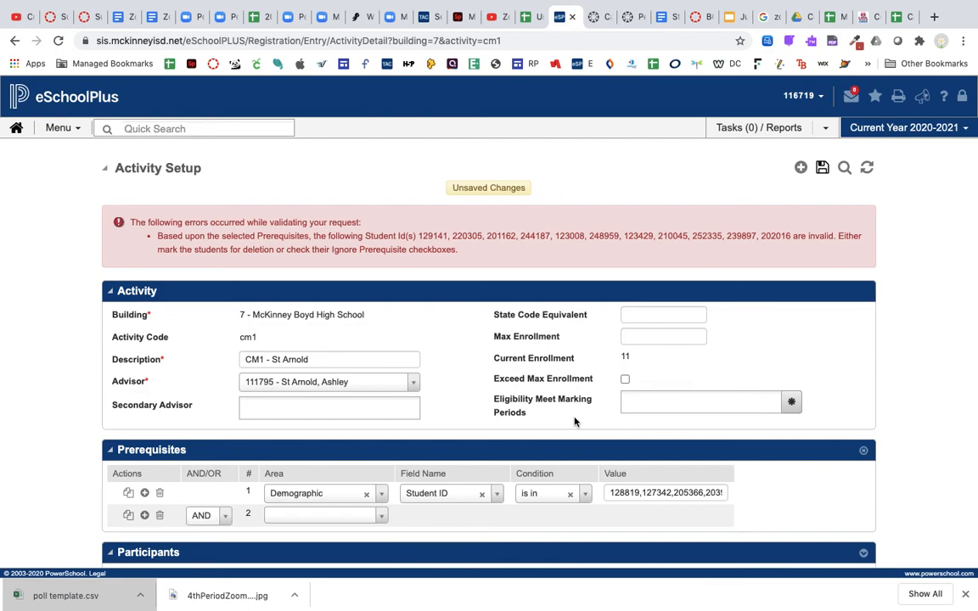
click(565, 496)
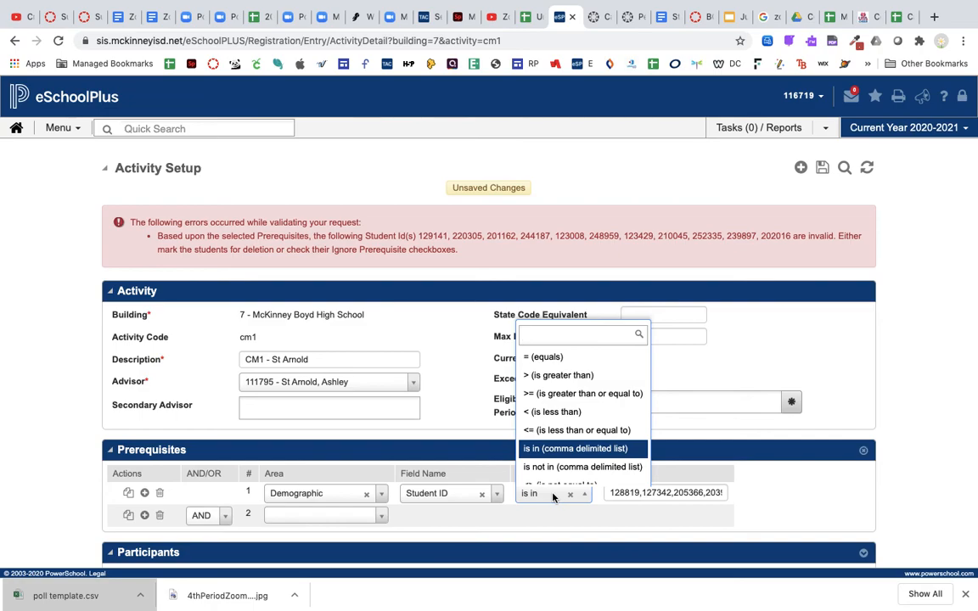
click(552, 496)
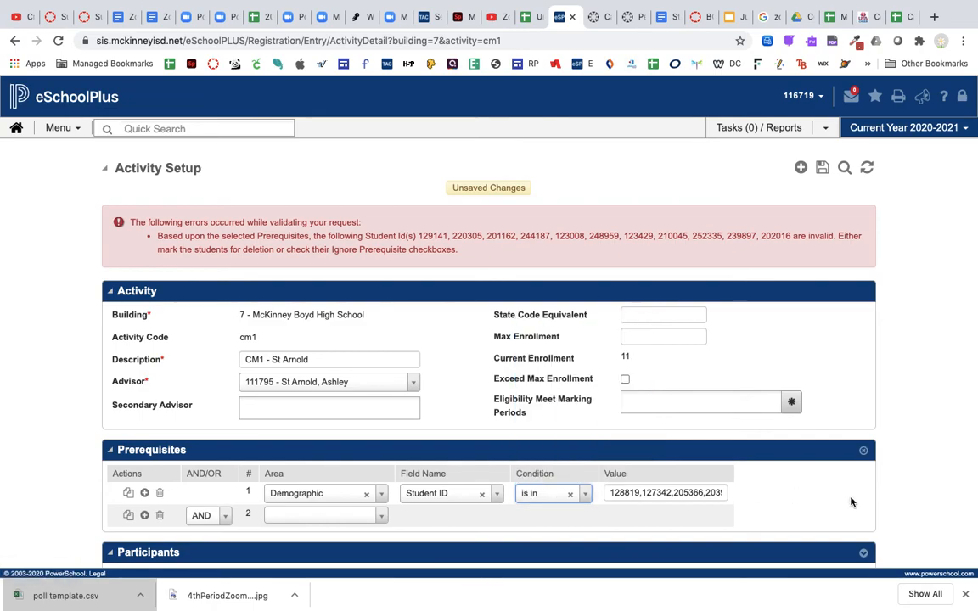
scroll(851, 502, down, 1)
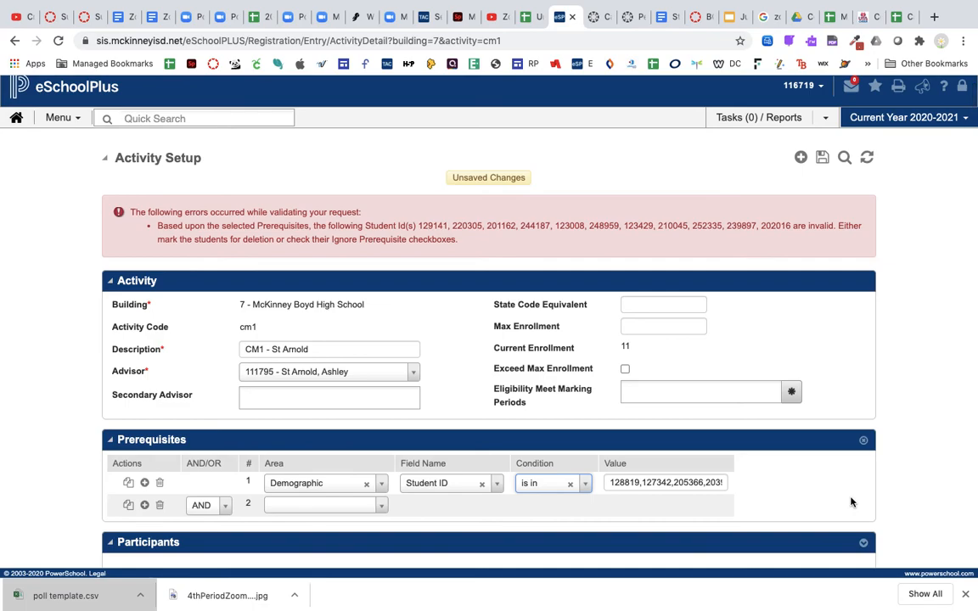
scroll(851, 501, down, 5)
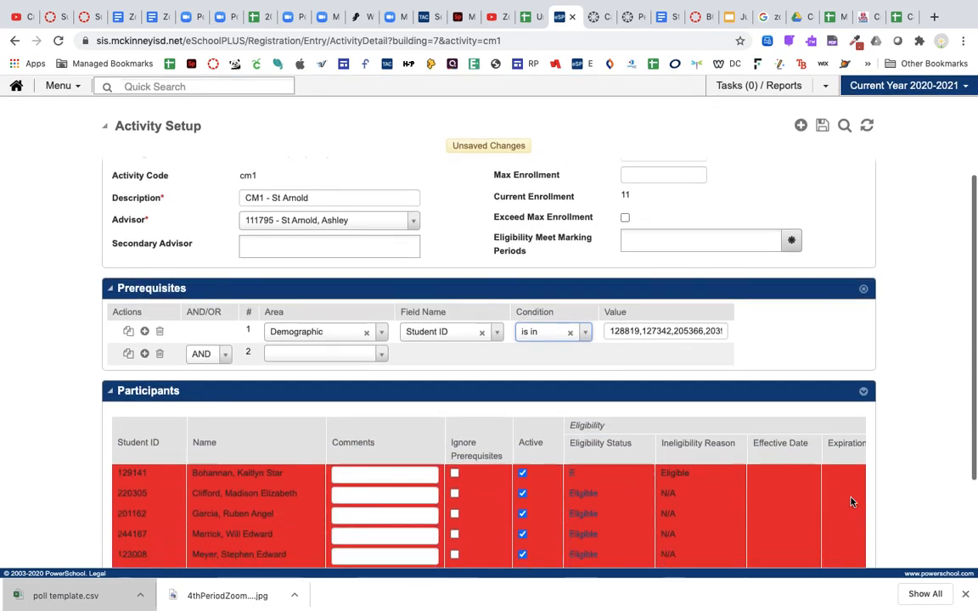
scroll(851, 502, down, 1)
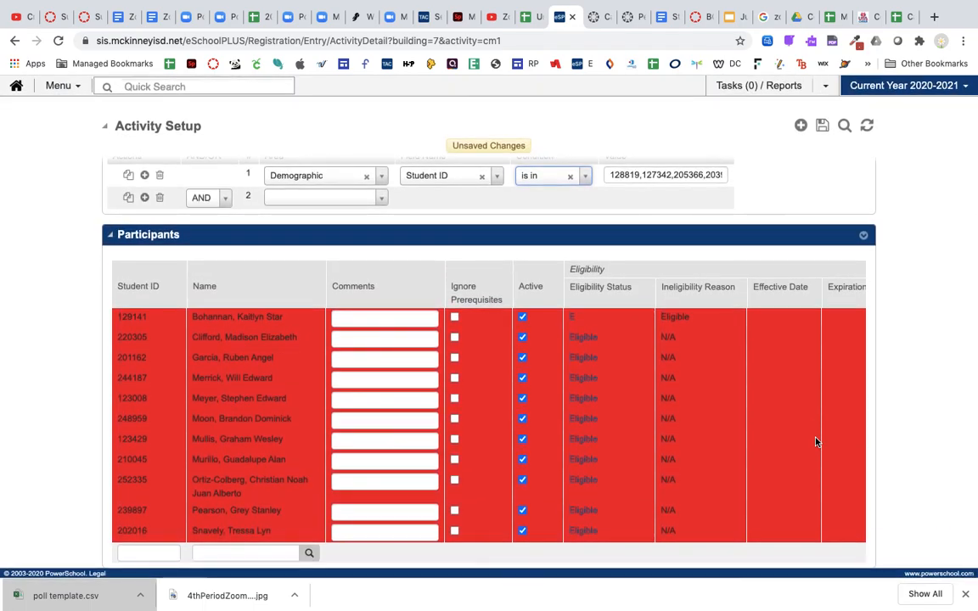
scroll(815, 441, up, 6)
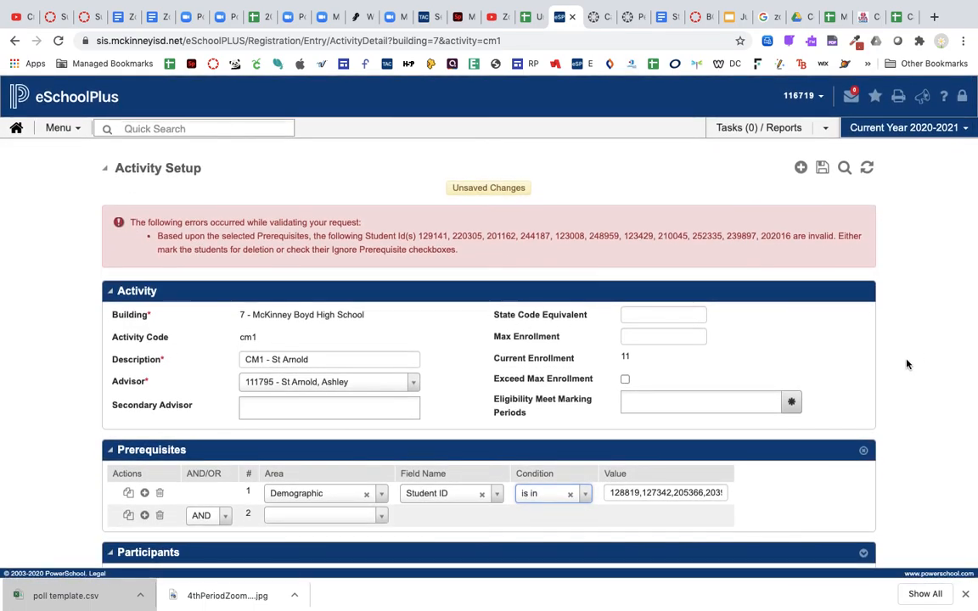
scroll(907, 364, down, 5)
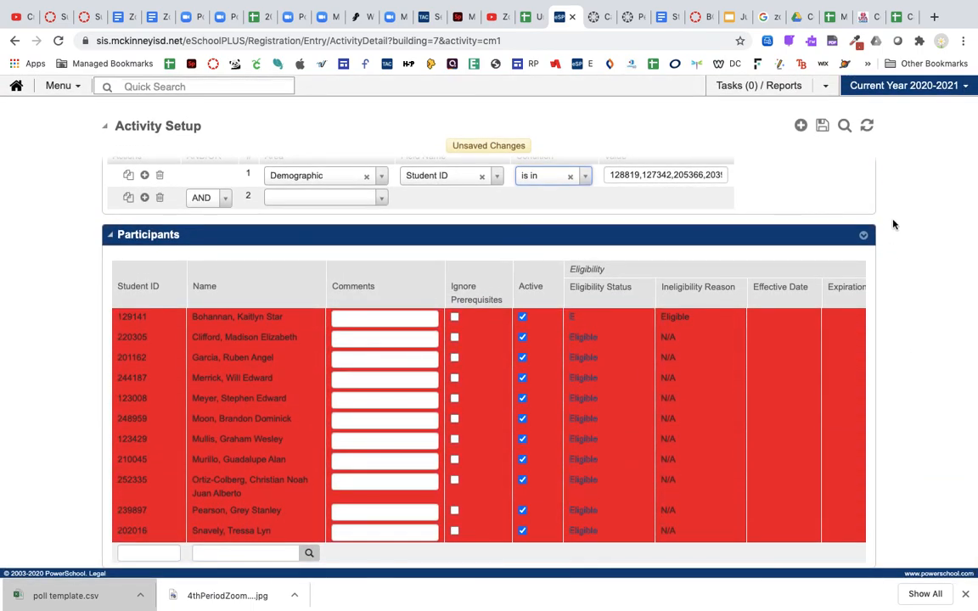
scroll(886, 196, up, 5)
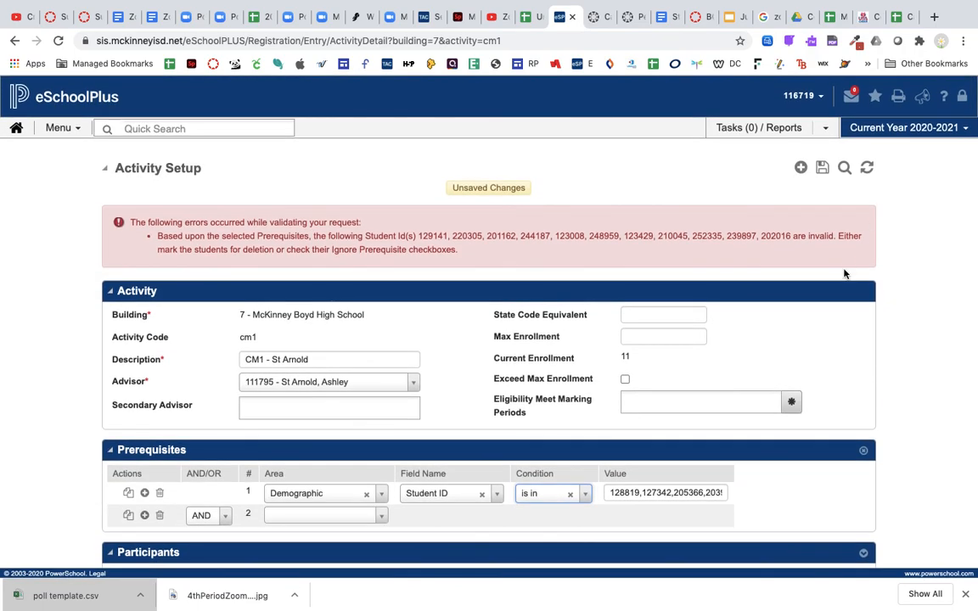
scroll(893, 334, down, 2)
scroll(893, 333, down, 3)
scroll(764, 382, right, 2)
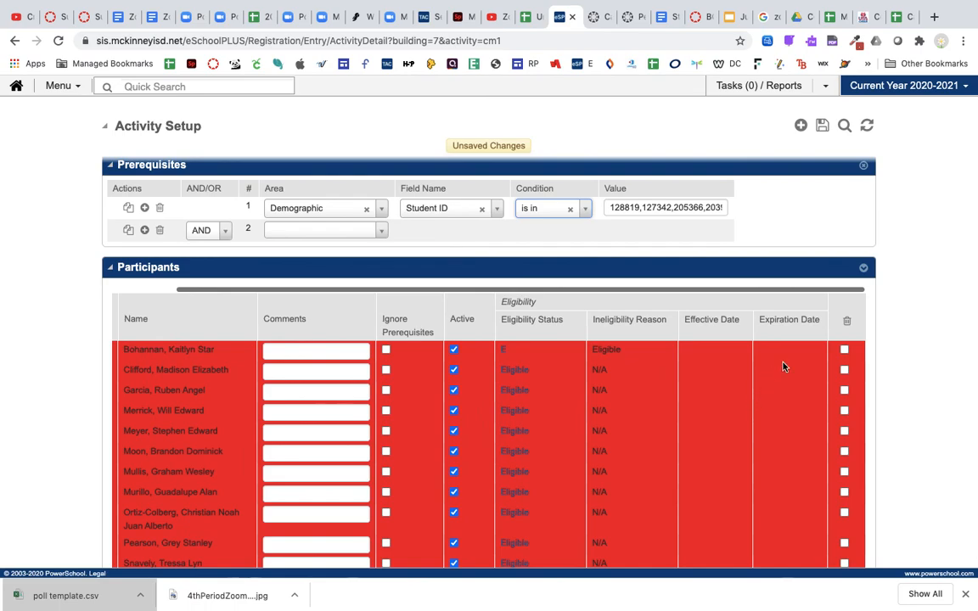
Mark all listed participants of the cm1 activity for deletion and save the activity
click(847, 322)
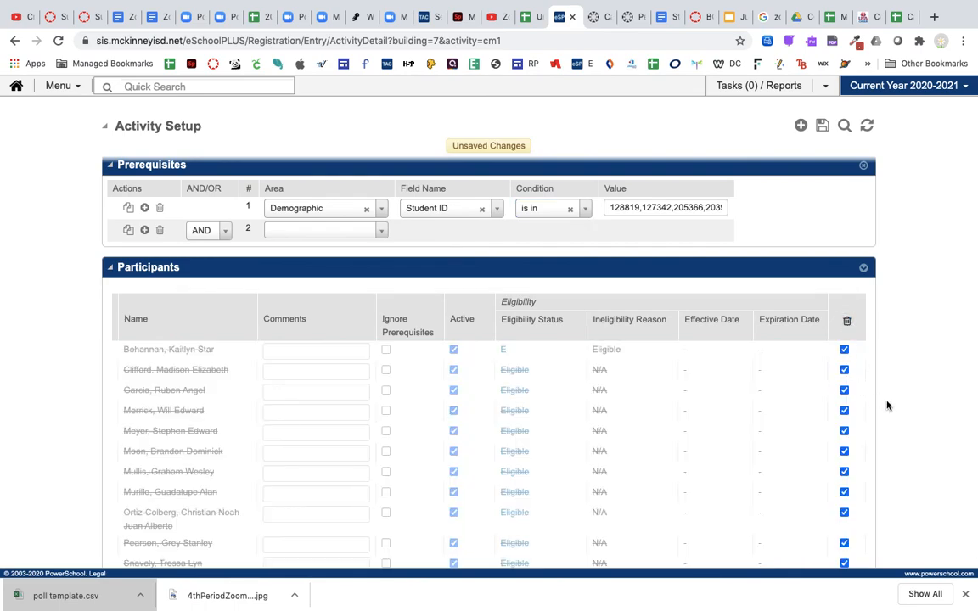
scroll(925, 420, down, 1)
click(821, 121)
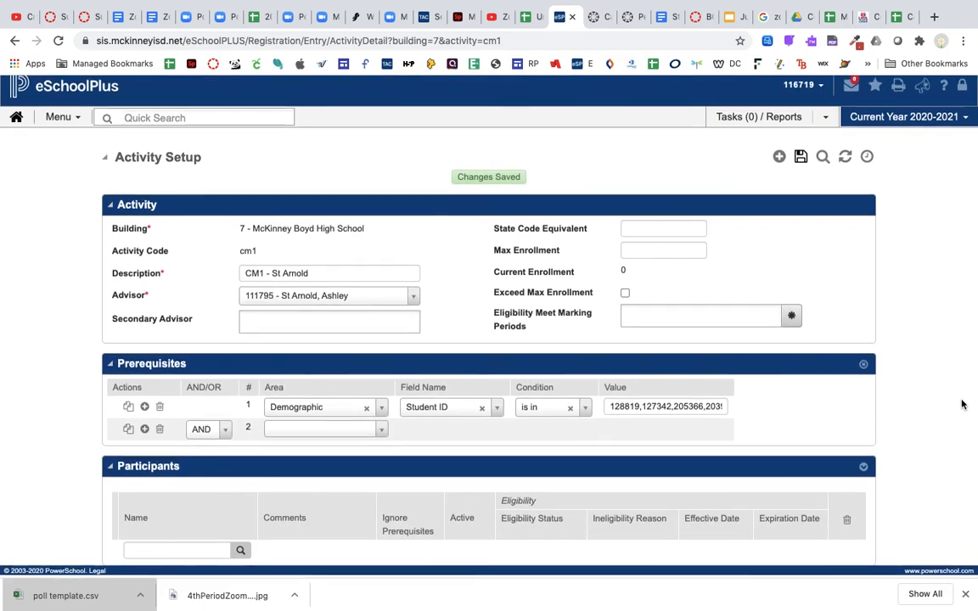
Re-enter the comma-separated list of student IDs as the Student ID prerequisite's value and save the activity again
triple_click(690, 409)
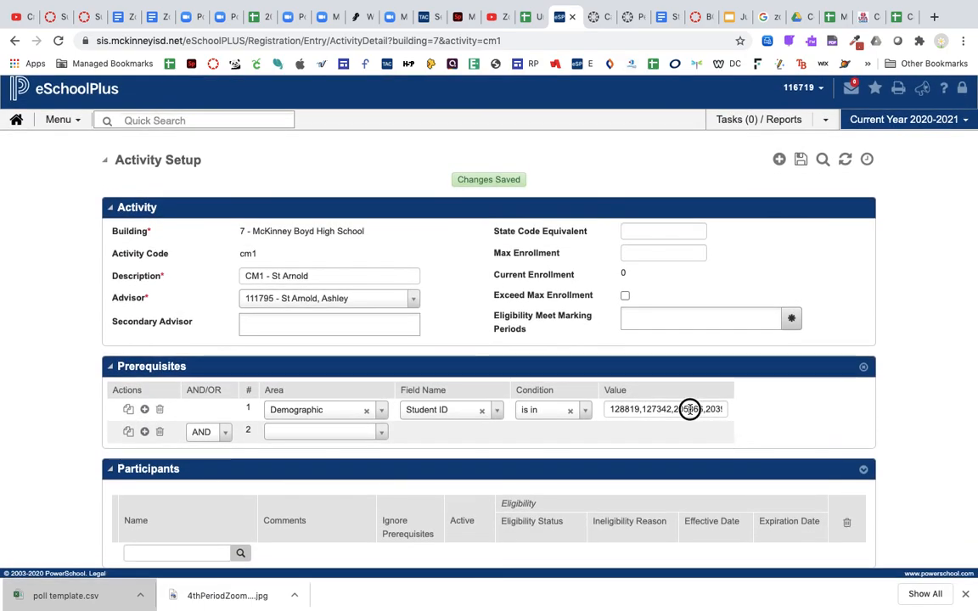
click(776, 418)
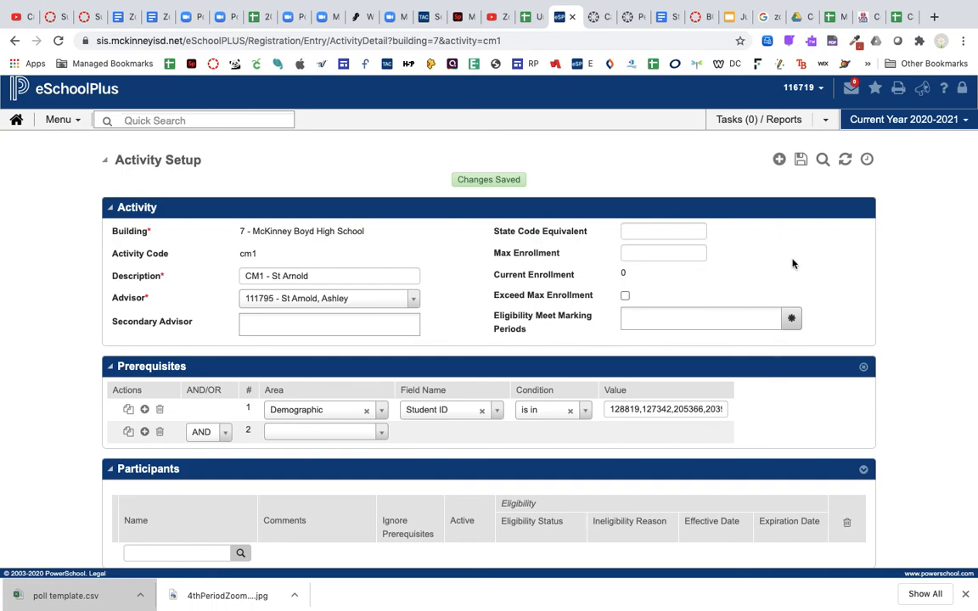
click(846, 158)
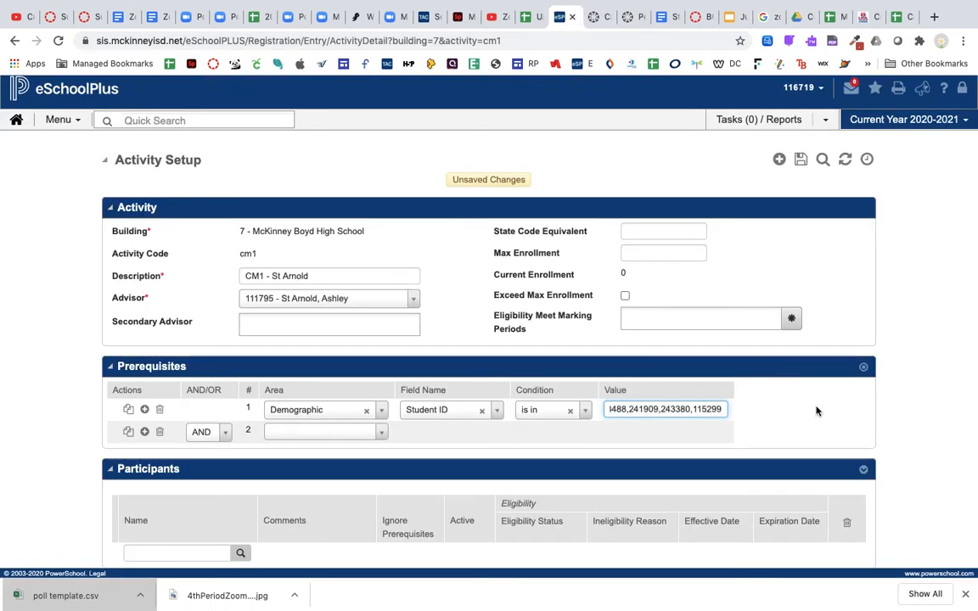
click(801, 159)
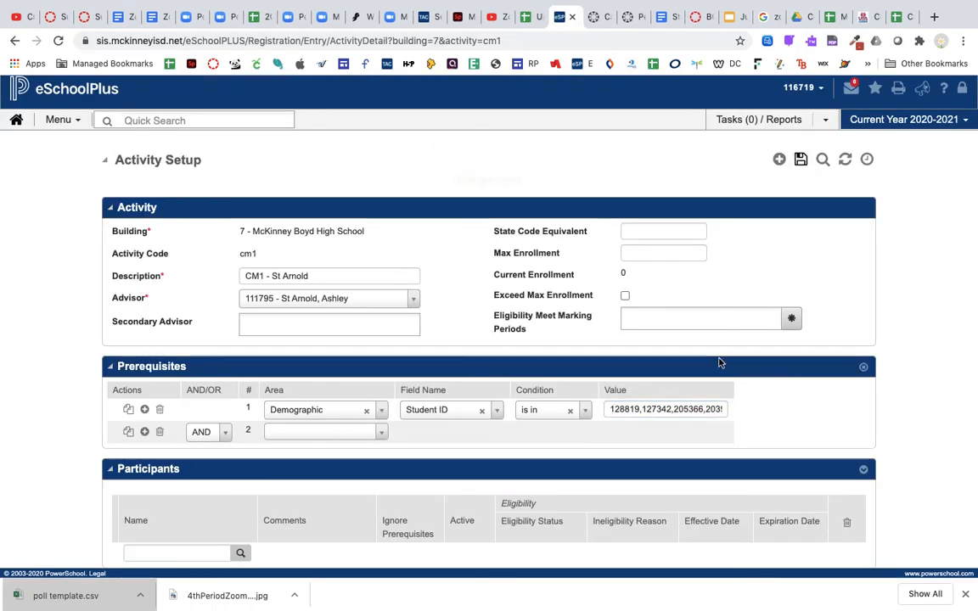